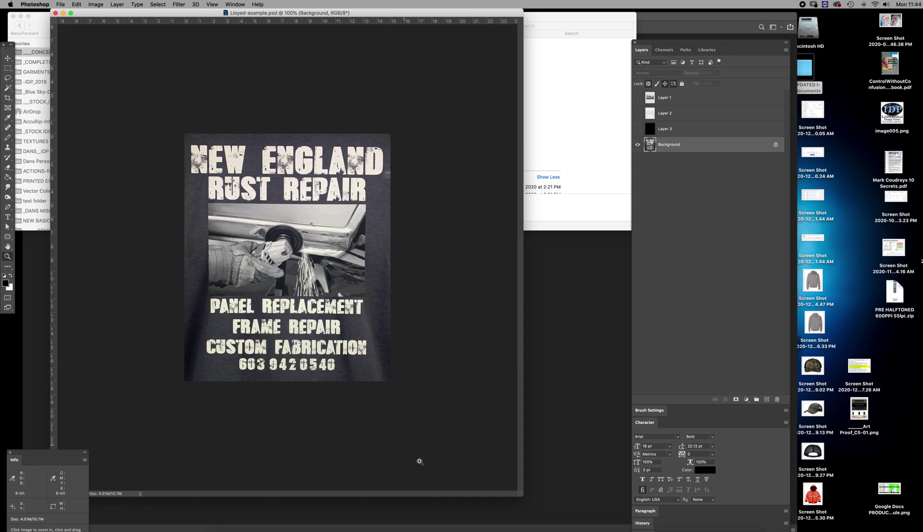
- Enlarge the document window and inspect the complete shirt artwork
left_click_drag(524, 496, 618, 513)
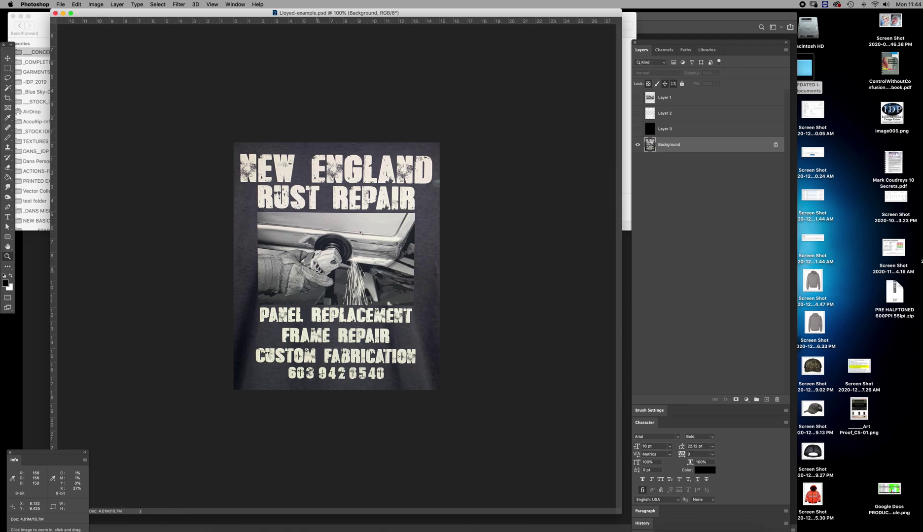
key("super+equal")
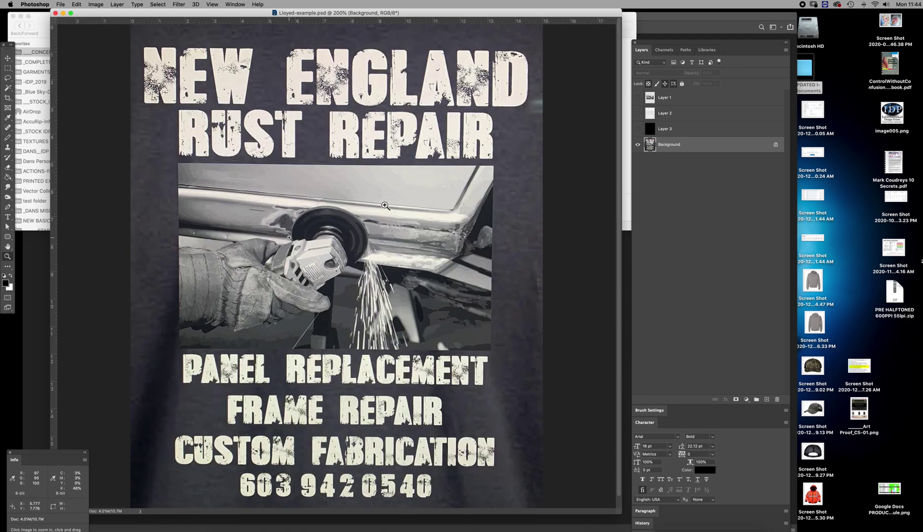
key("super+minus")
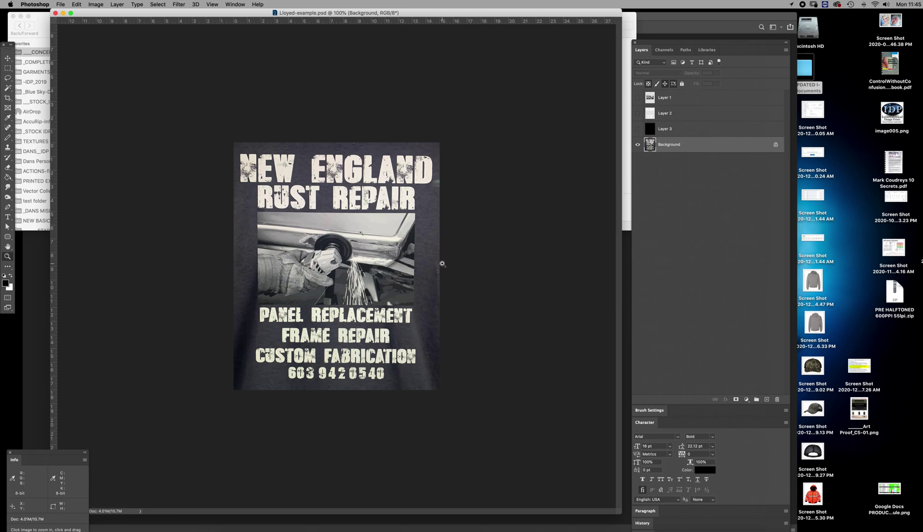
left_click(649, 146, "super")
key("super+d")
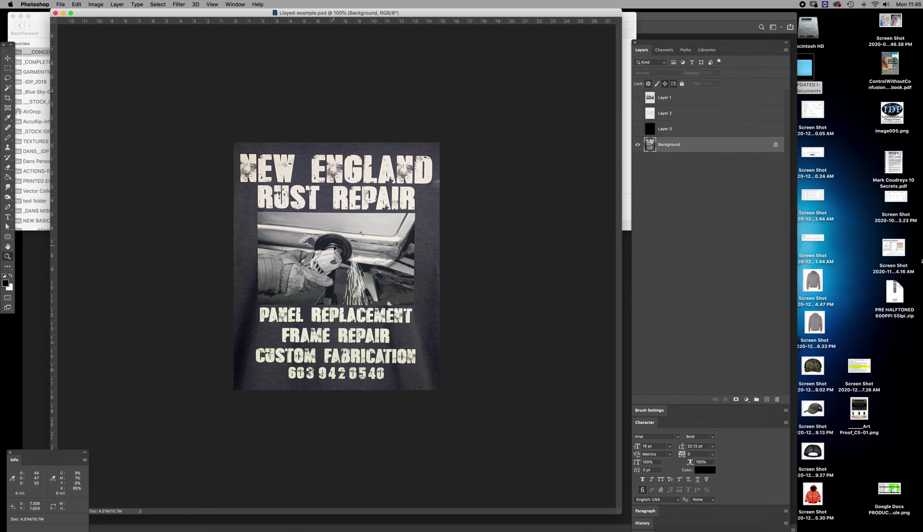
- Make Layer 3, Layer 2 and Layer 1 visible above the background photo, with Layer 2 selected
left_click(637, 130)
left_click(638, 113)
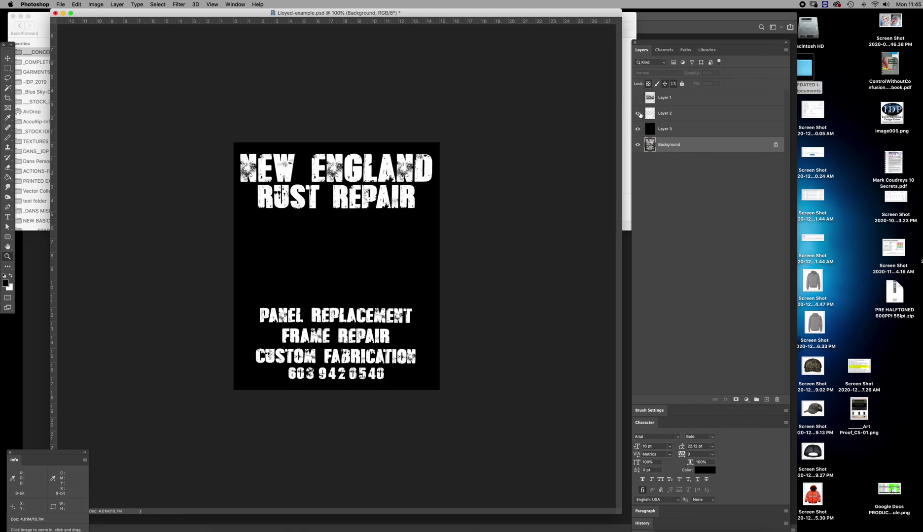
left_click(649, 113)
left_click(637, 98)
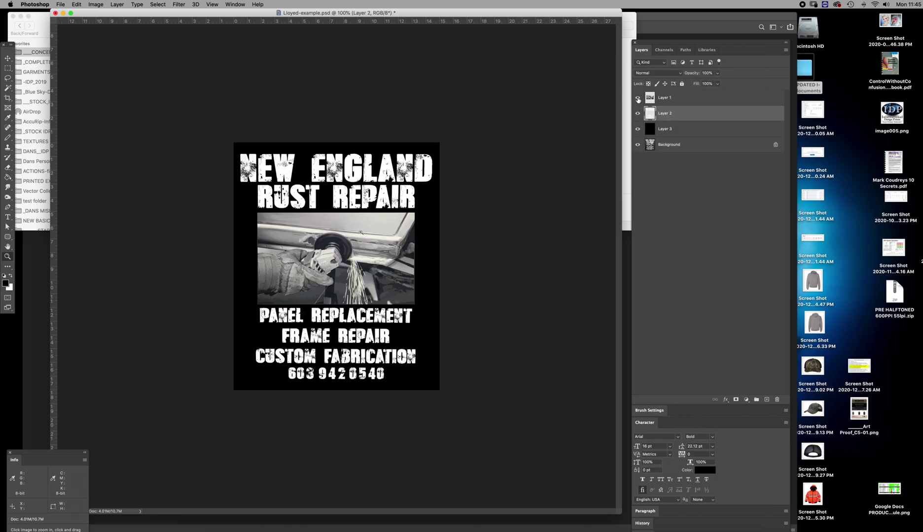
left_click(637, 114)
left_click(637, 114)
left_click(637, 98)
left_click(638, 97)
- Move Layer 2 above Layer 1 and load its lettering as a selection
left_click_drag(650, 116, 650, 100)
left_click(649, 99, "super")
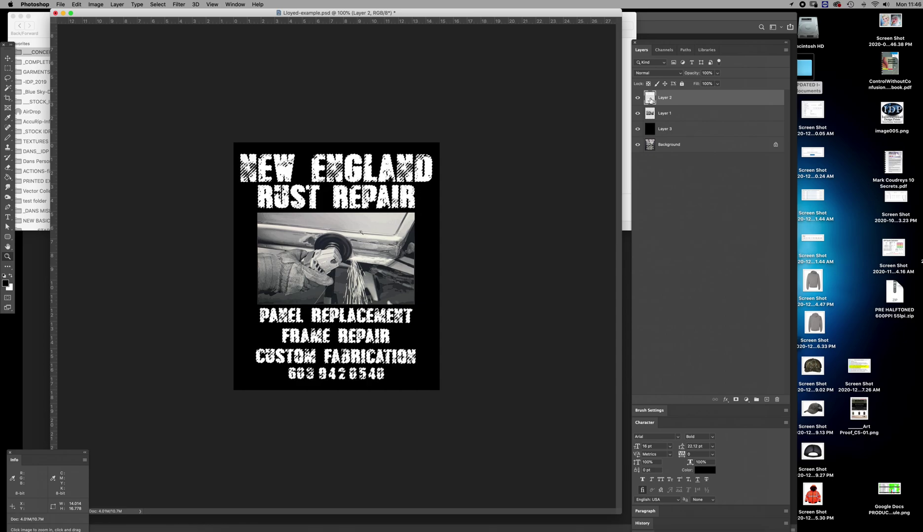
- Delete the existing Alpha 1 channel and add a new empty alpha channel, keeping the lettering selection active
left_click(664, 50)
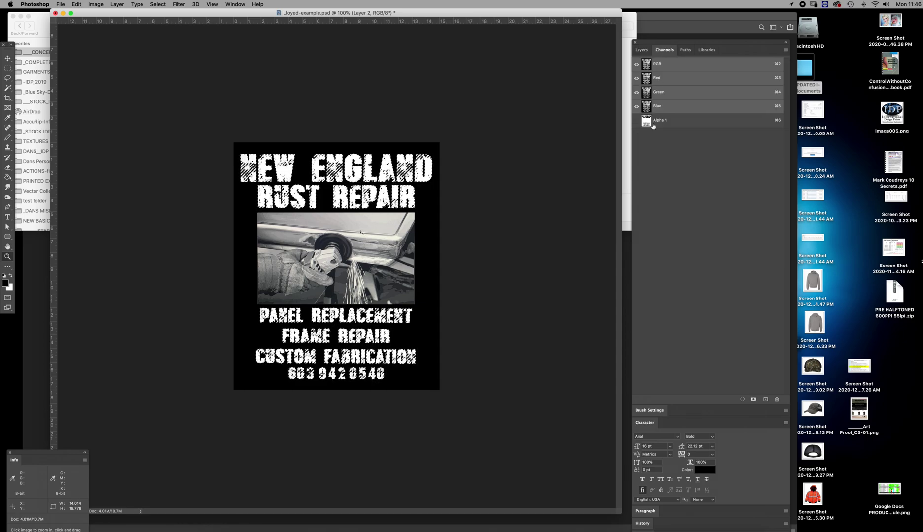
left_click_drag(647, 124, 776, 399)
left_click(766, 400)
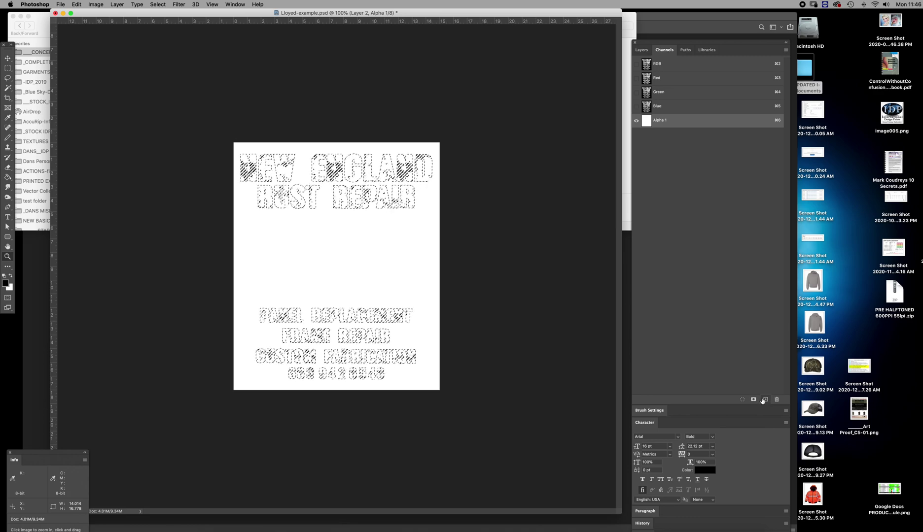
- Fill the lettering selection with black in the new alpha channel and deselect it
key("x")
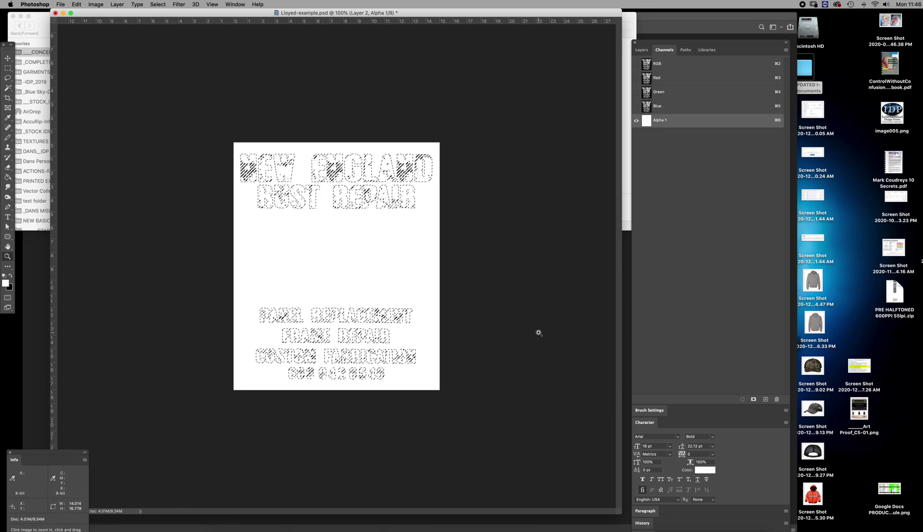
key("x")
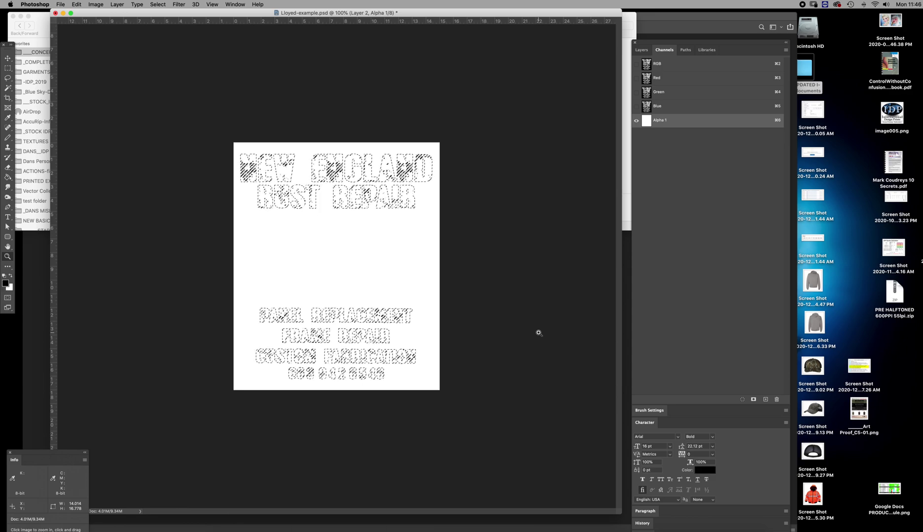
key("x")
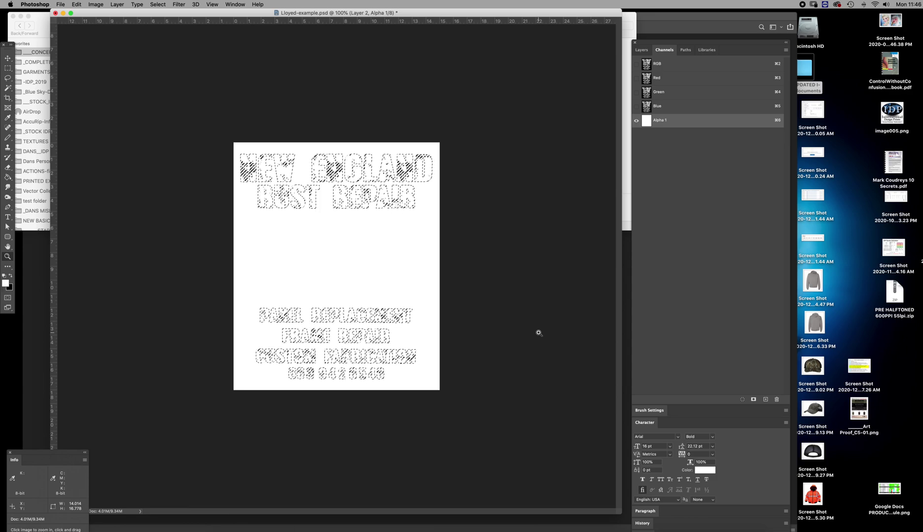
key("x")
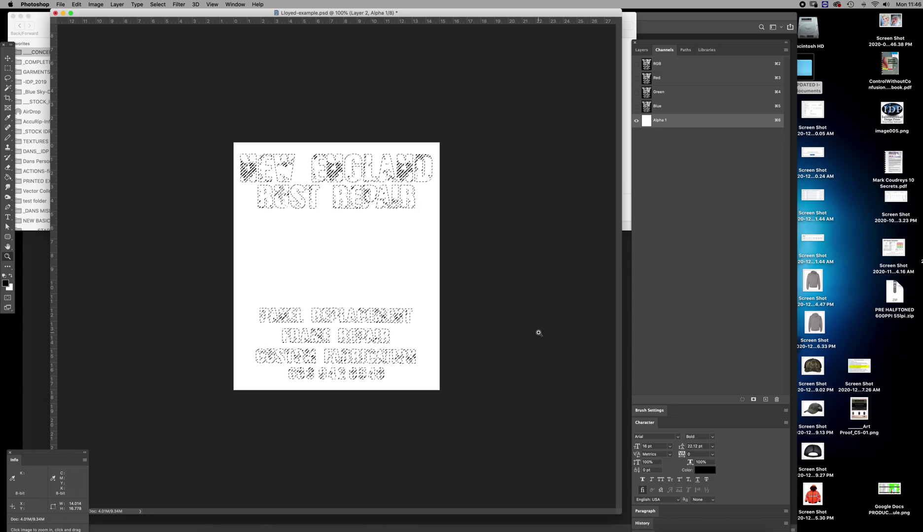
key("x")
key("x")
key("x")
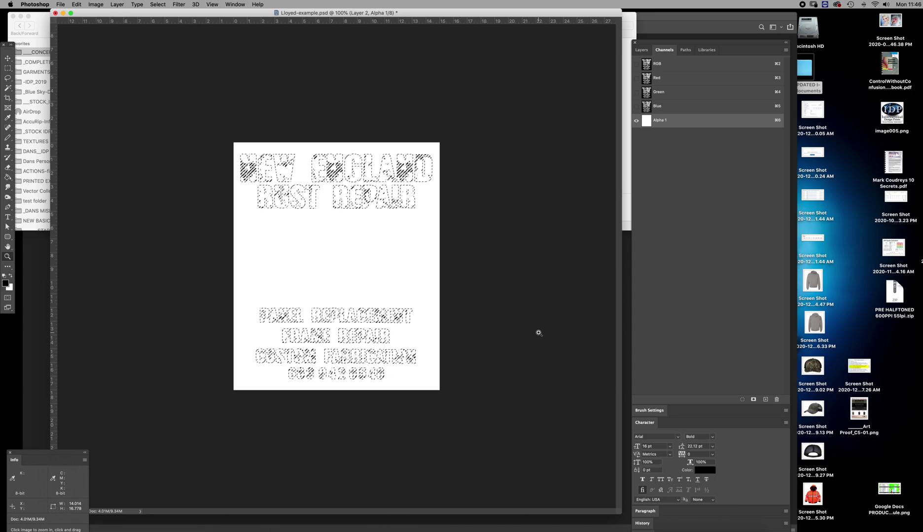
key("x")
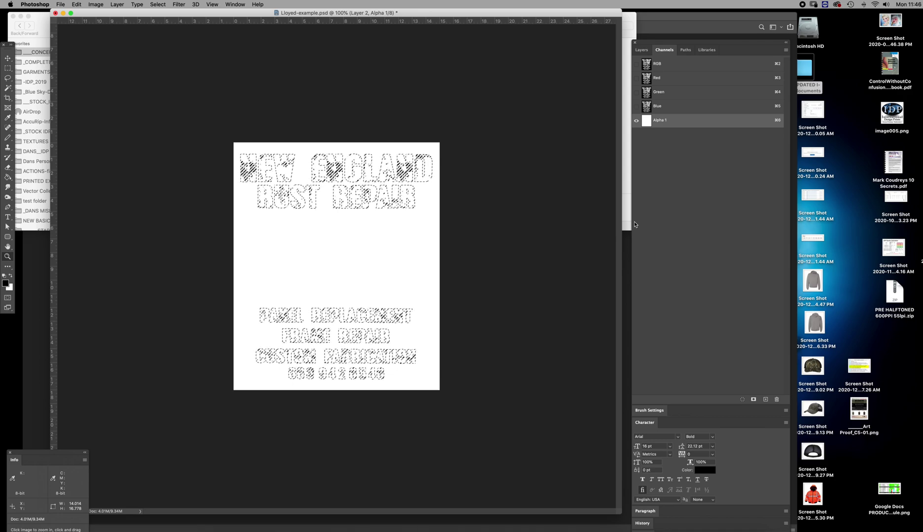
key("alt+BackSpace")
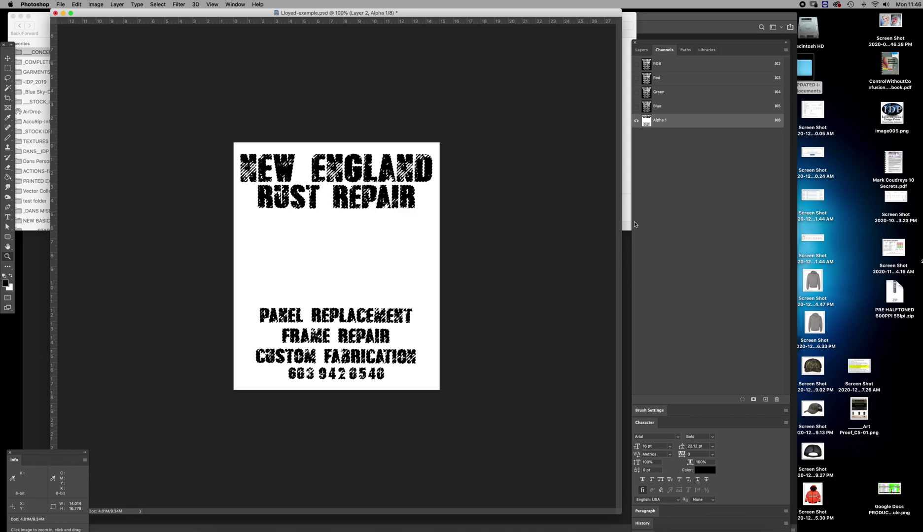
key("super+d")
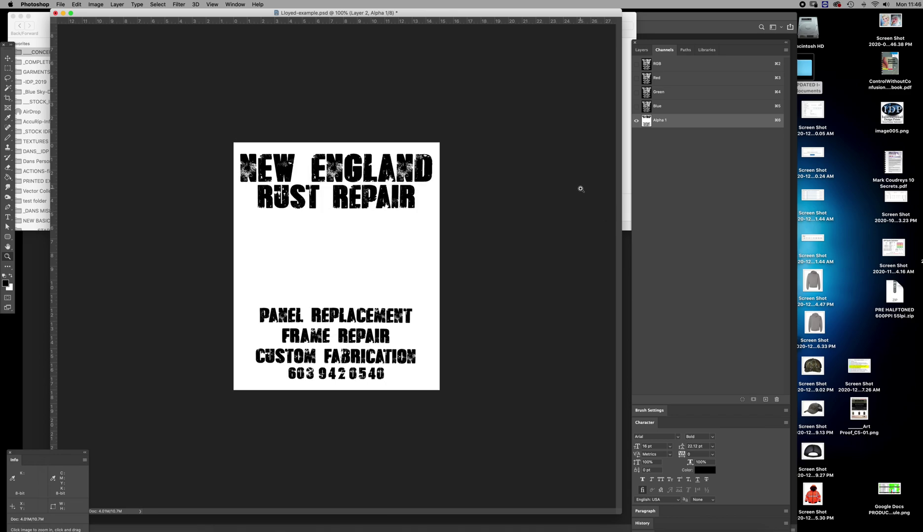
- Convert the lettering channel to a white spot colour channel at 100% solidity and name it BASE WHITE
double_click(646, 122)
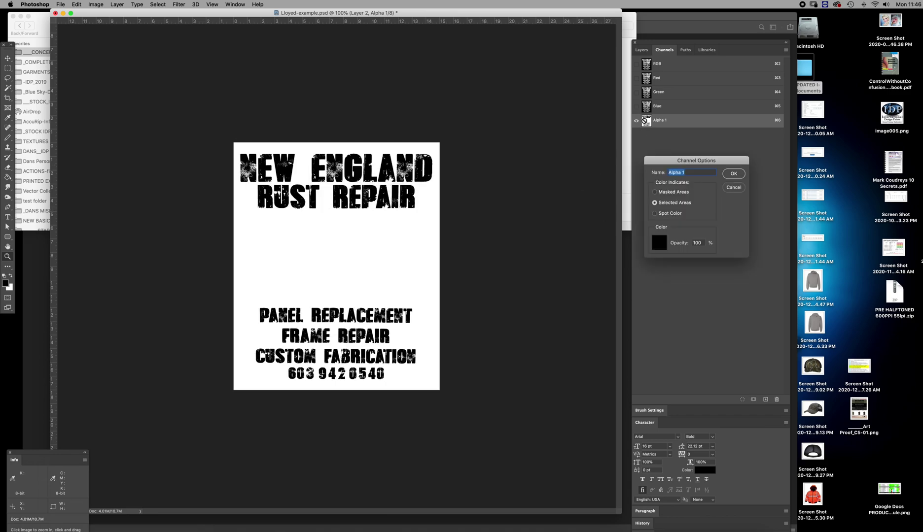
left_click(662, 217)
left_click_drag(685, 164, 575, 162)
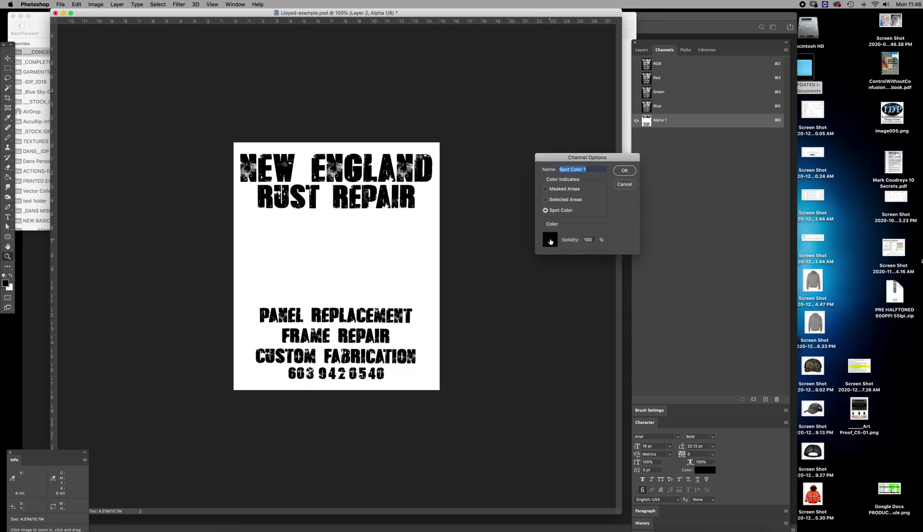
left_click(551, 240)
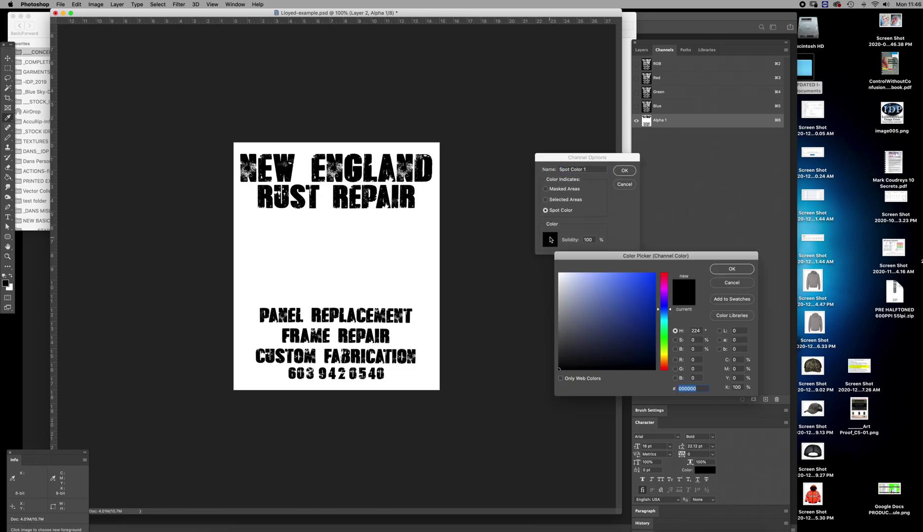
left_click_drag(585, 293, 559, 273)
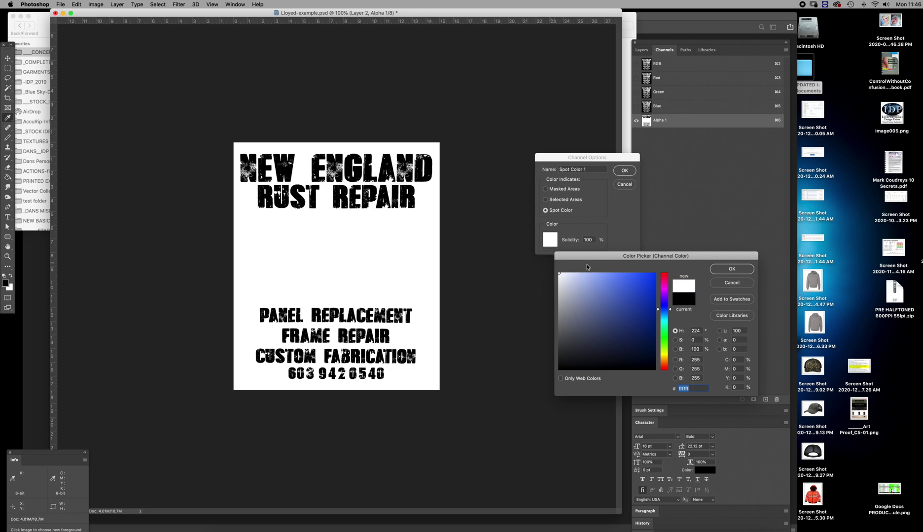
left_click(719, 270)
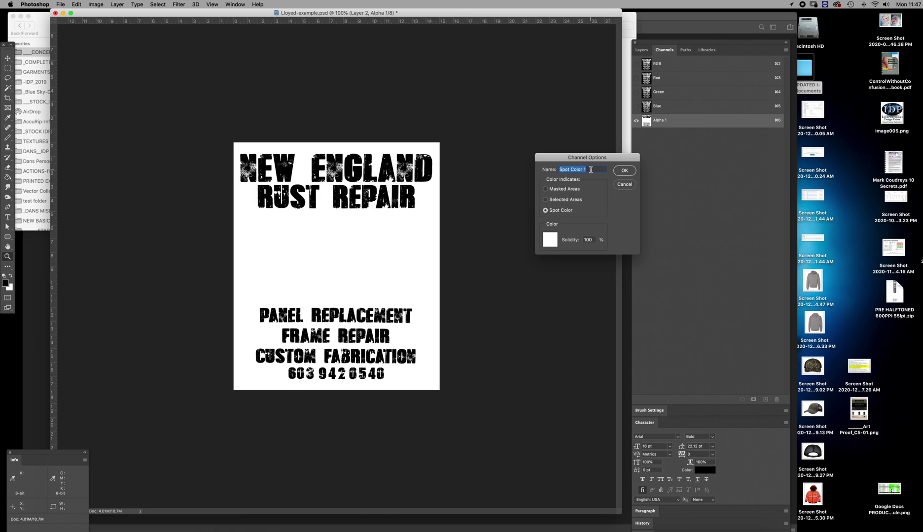
type("BASE WHITE")
left_click(625, 170)
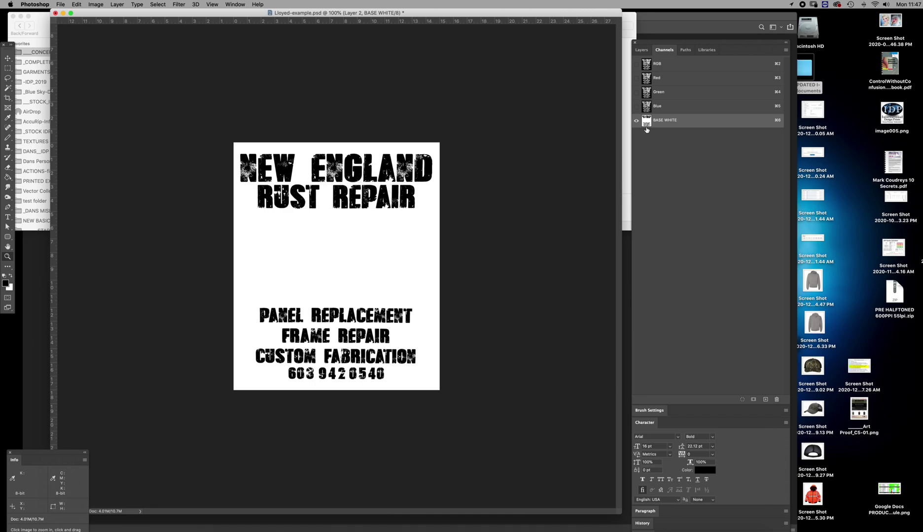
- Add a solid black channel named GARMENT and place it above BASE WHITE in the channel order
left_click(765, 399)
key("super+i")
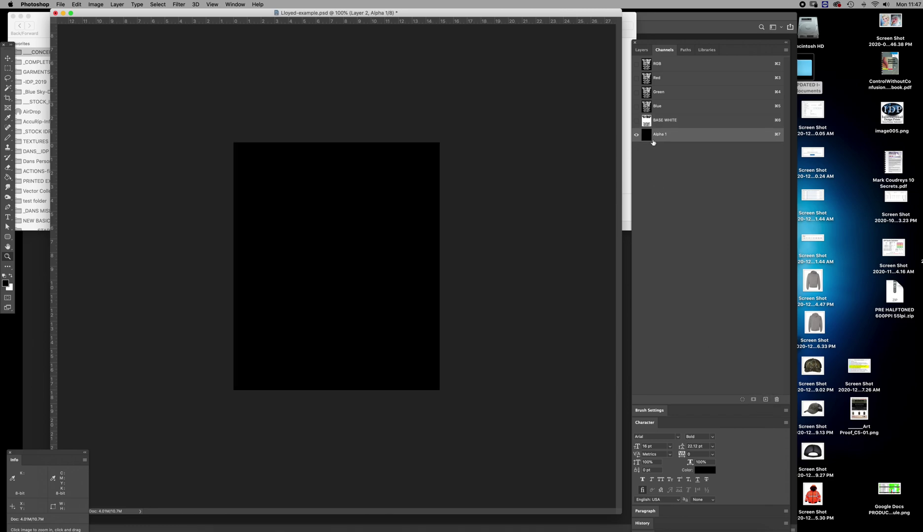
double_click(646, 136)
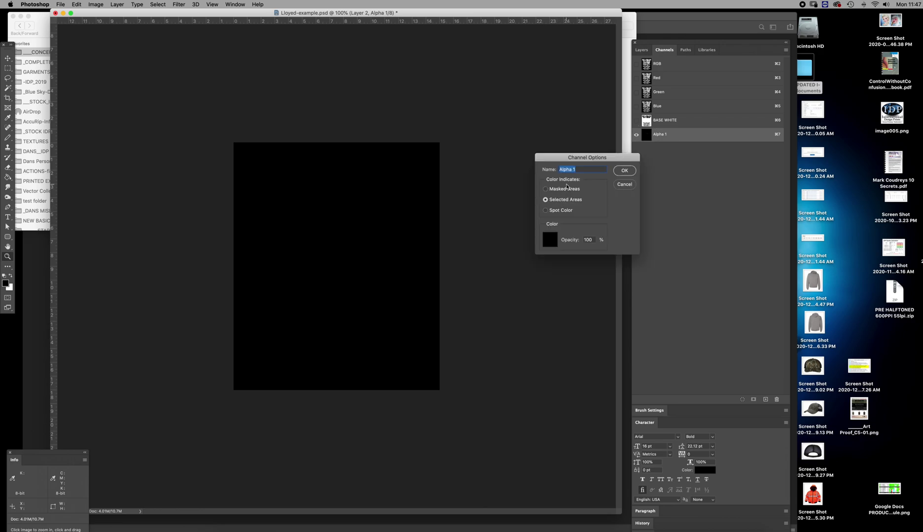
type("GARMENT")
key("Return")
left_click_drag(641, 136, 644, 122)
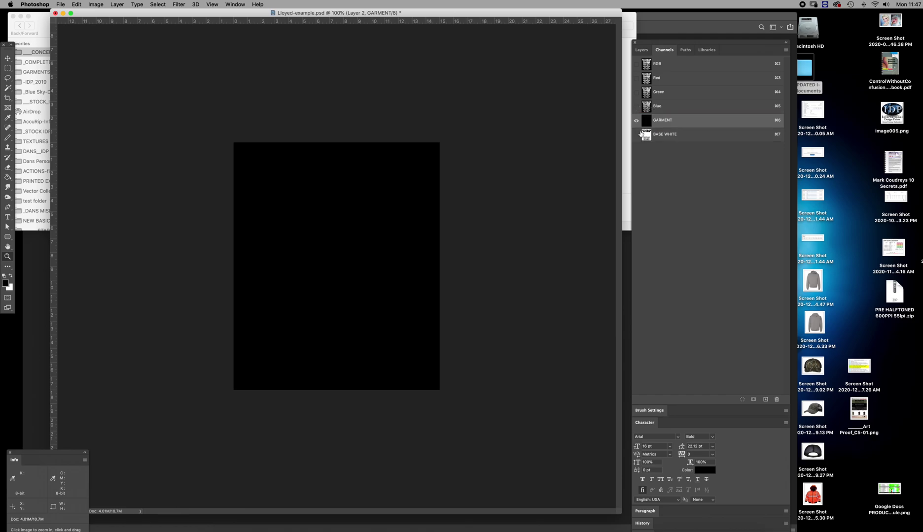
- Show BASE WHITE together with GARMENT, make BASE WHITE the active channel and inspect the headline lettering up close
left_click(637, 135)
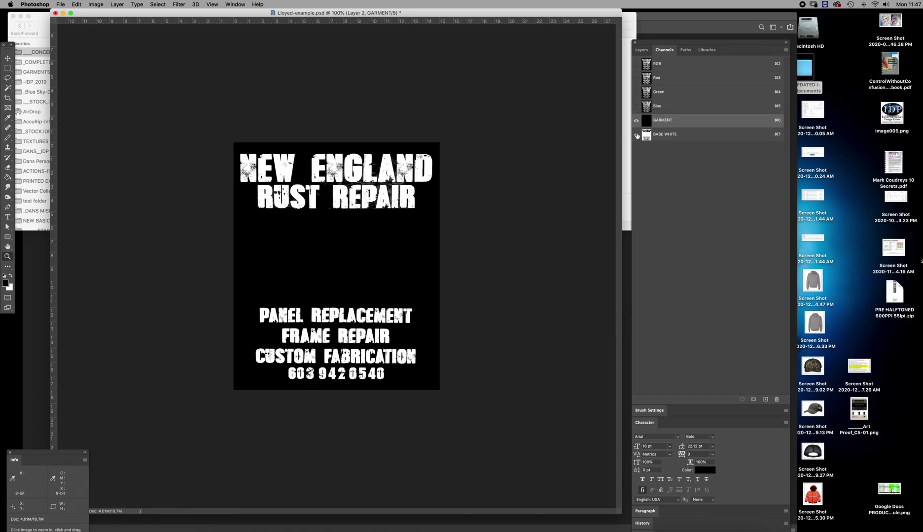
left_click(649, 136)
double_click(398, 162)
scroll(429, 144, "up", 6)
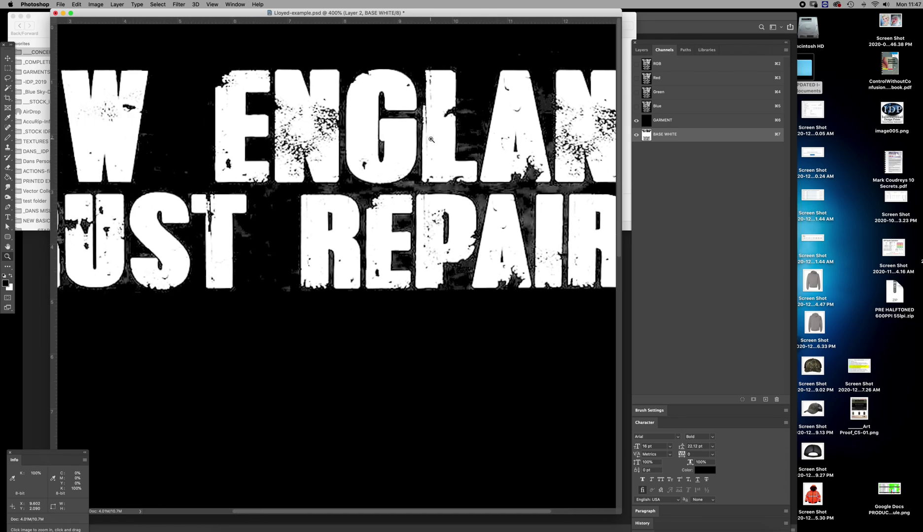
scroll(431, 140, "right", 5)
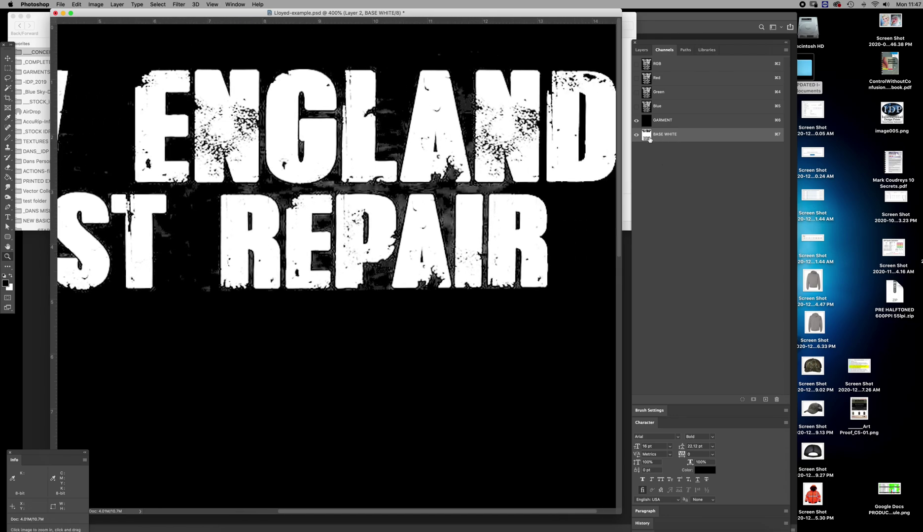
key("super+l")
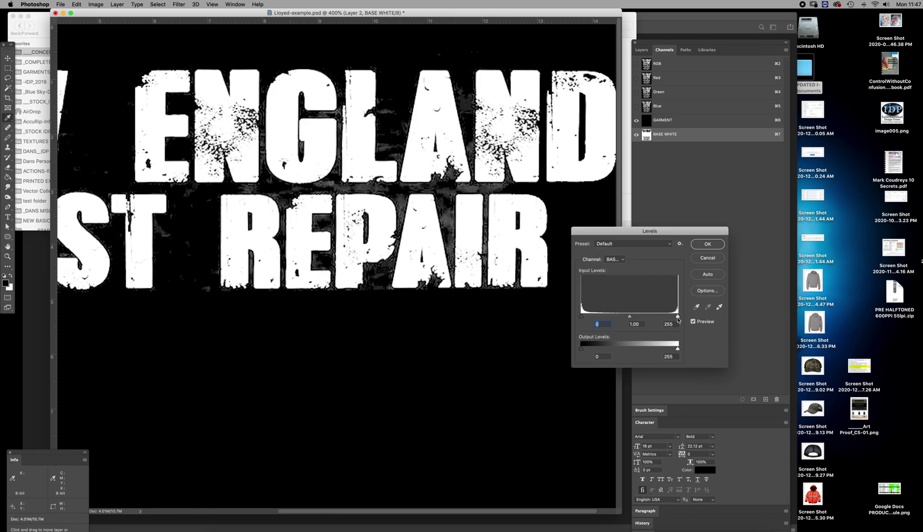
mouse_move(678, 318)
left_mouse_down()
mouse_move(655, 317)
mouse_move(675, 315)
left_mouse_up()
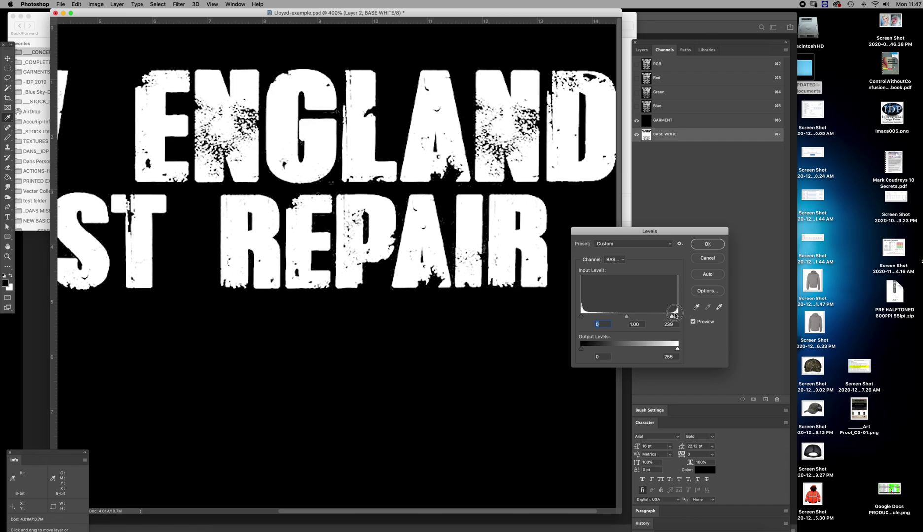
left_click(705, 257)
- Apply Levels to the BASE WHITE channel with black input about 52 and white input about 140 to clean up the lettering
left_click(216, 4)
left_click(213, 6)
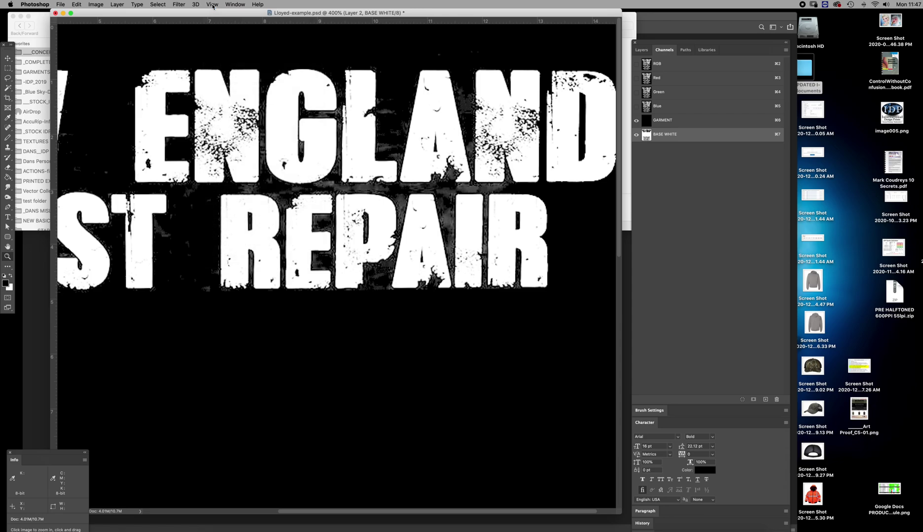
left_click(157, 5)
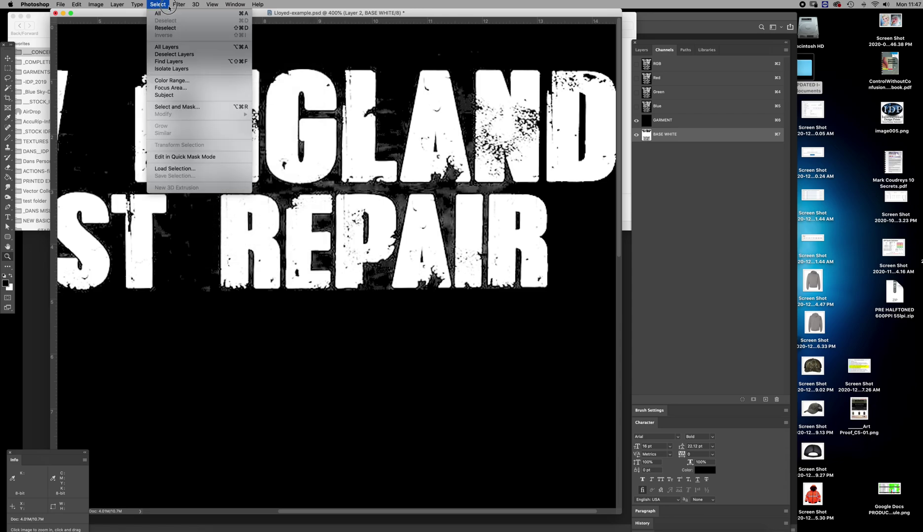
mouse_move(170, 7)
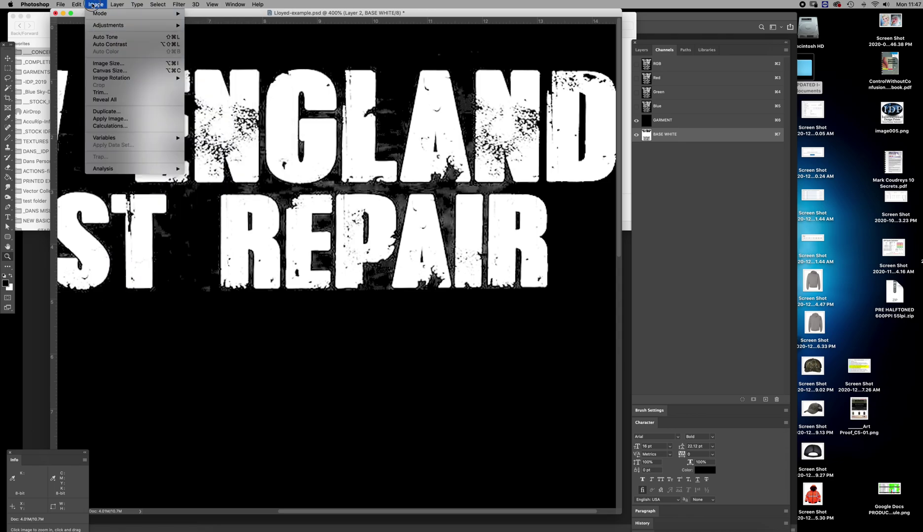
mouse_move(77, 6)
mouse_move(100, 27)
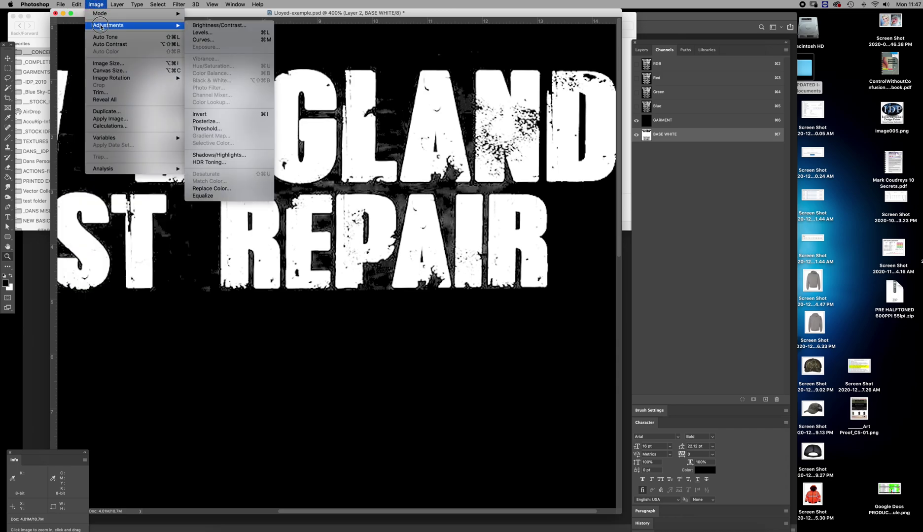
left_click(213, 38)
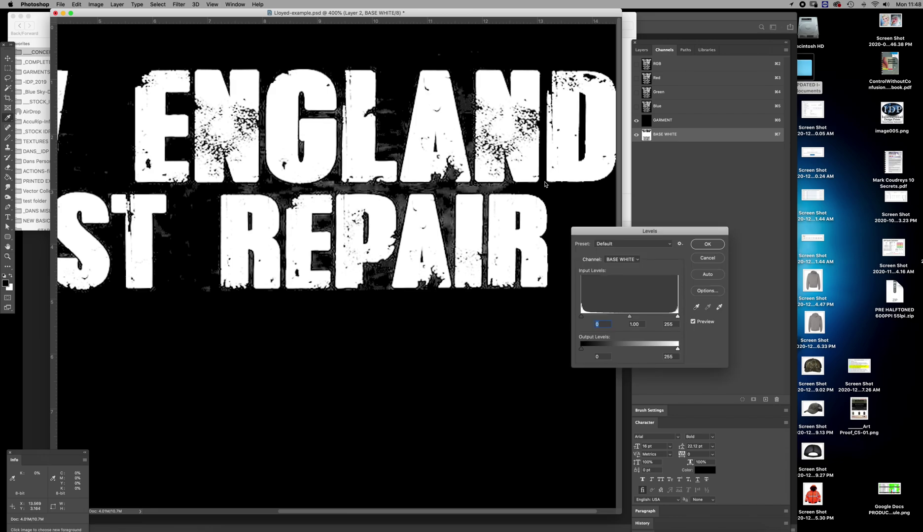
left_click_drag(679, 318, 602, 320)
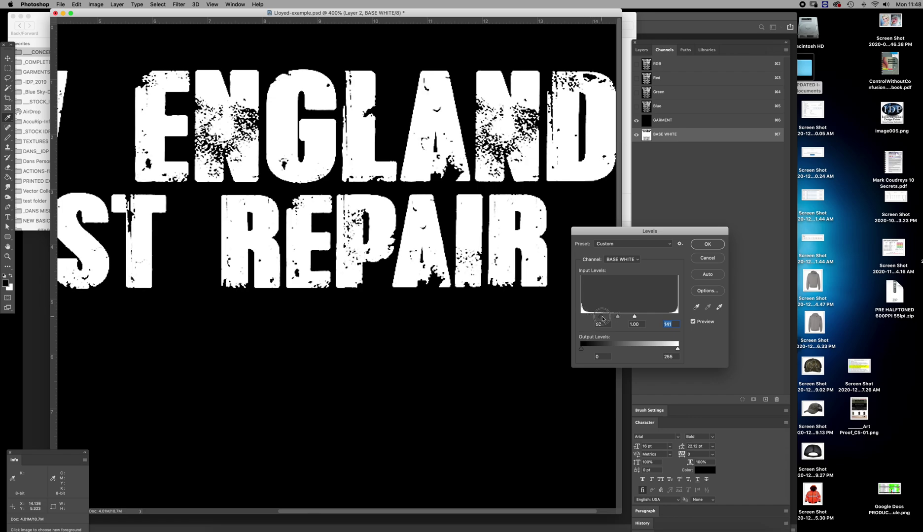
left_click(700, 245)
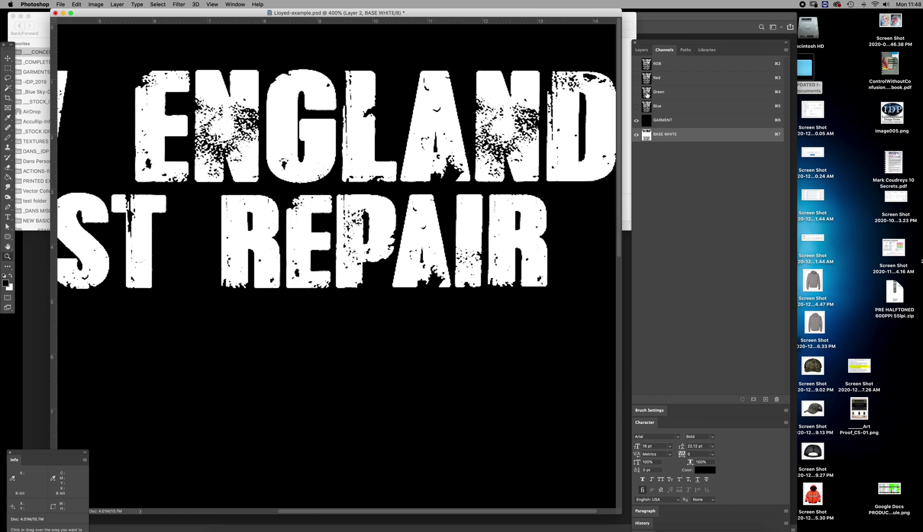
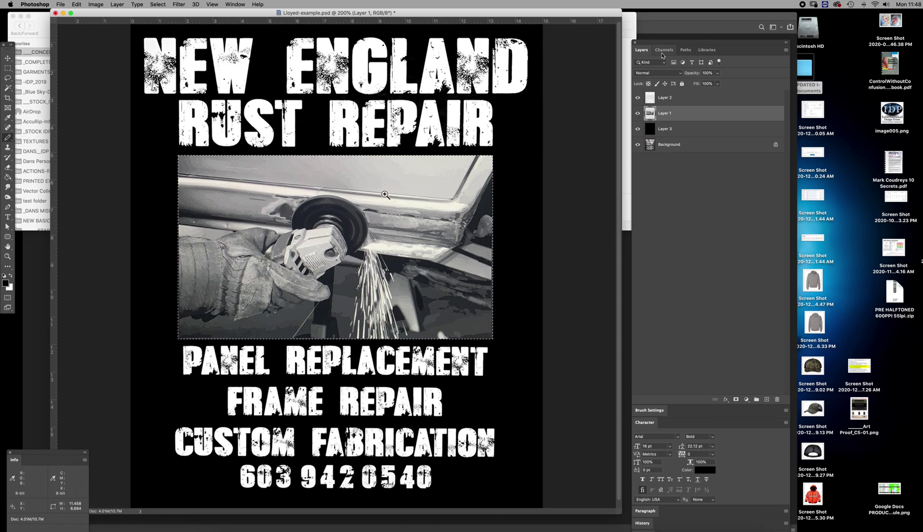
- Create two new alpha channels after BASE WHITE and paste the copied grinder photo into each within the photo selection
left_click(664, 49)
left_click(665, 134)
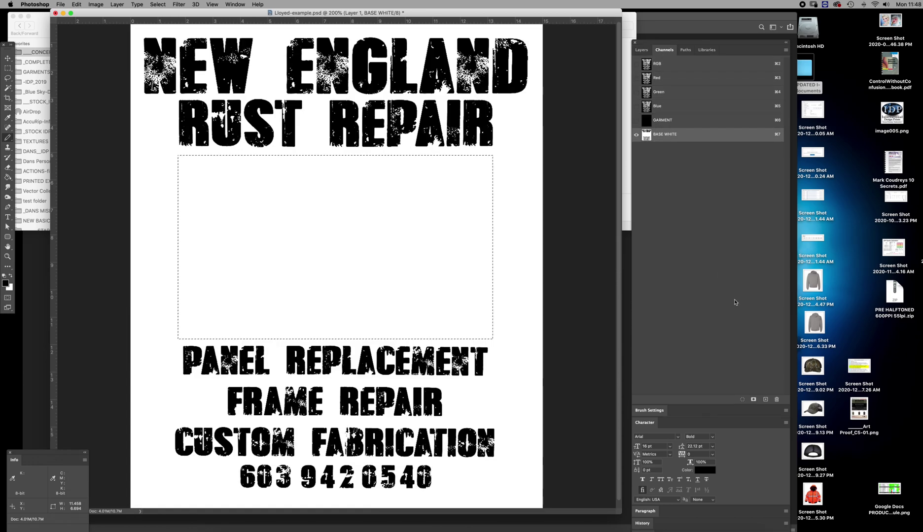
left_click(765, 400)
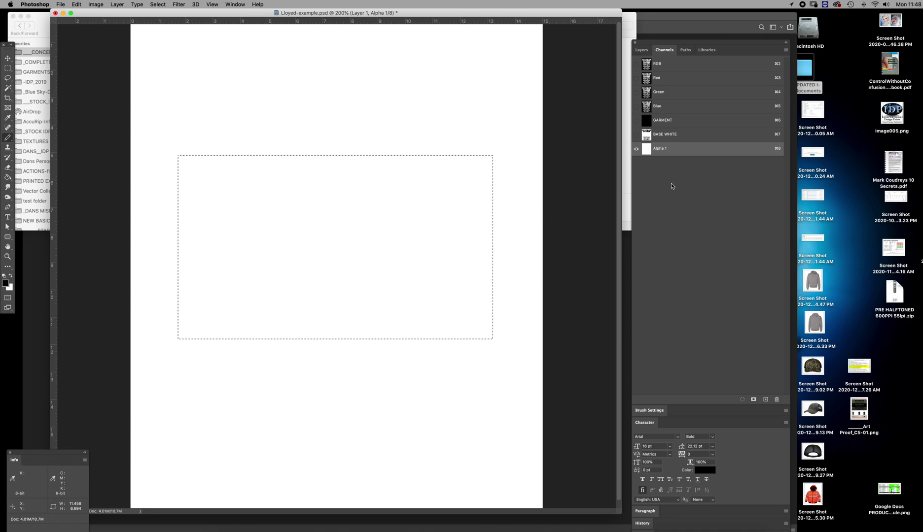
key("super+v")
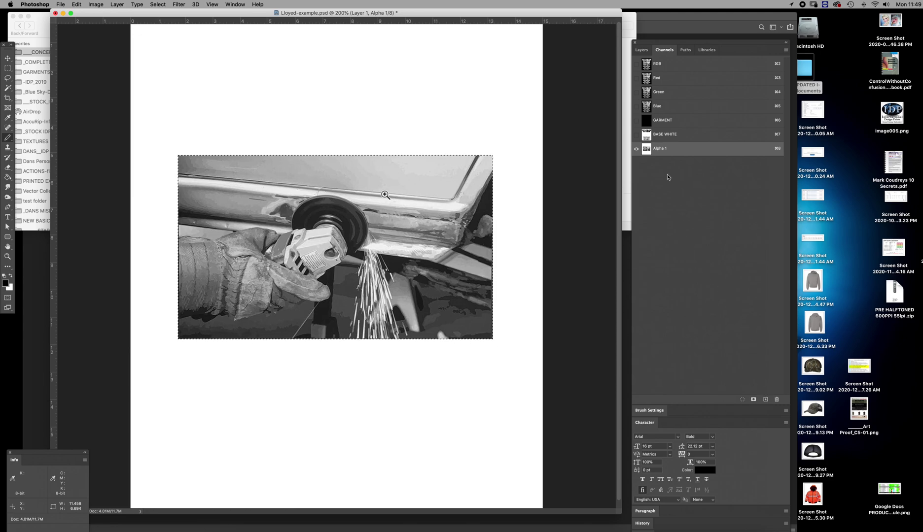
left_click_drag(645, 123, 766, 401)
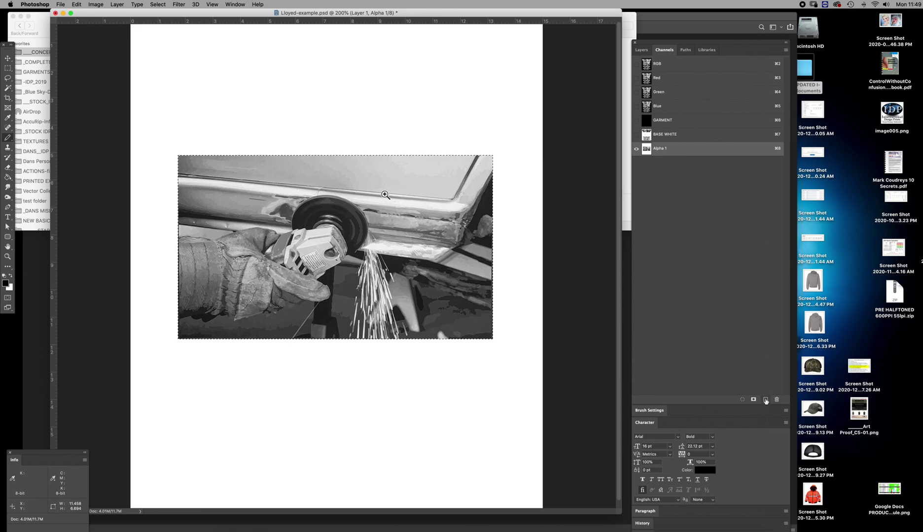
left_click(765, 401)
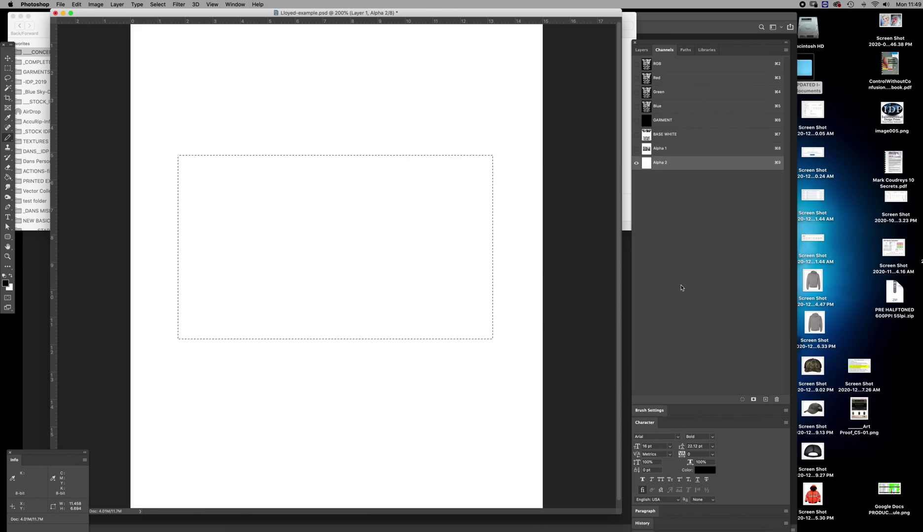
key("super+v")
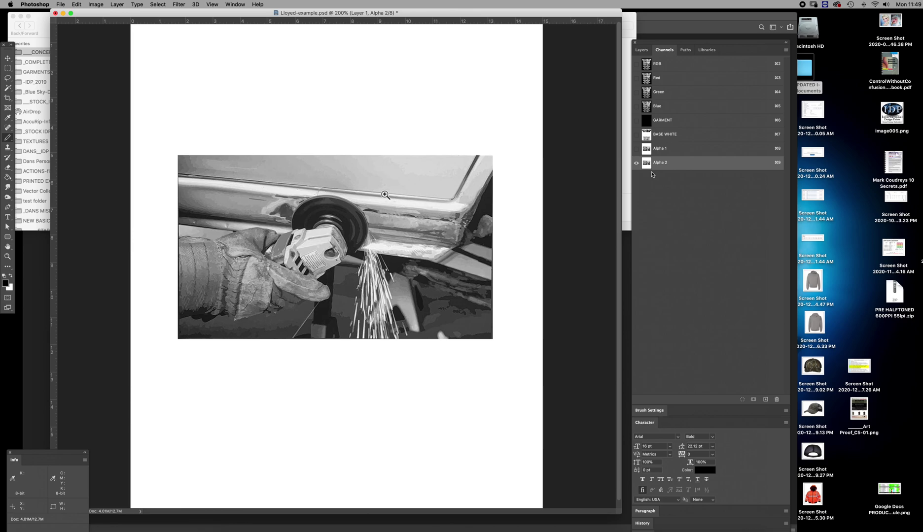
- Select the photo area in the first alpha channel, invert its tones and deselect
left_click(647, 150)
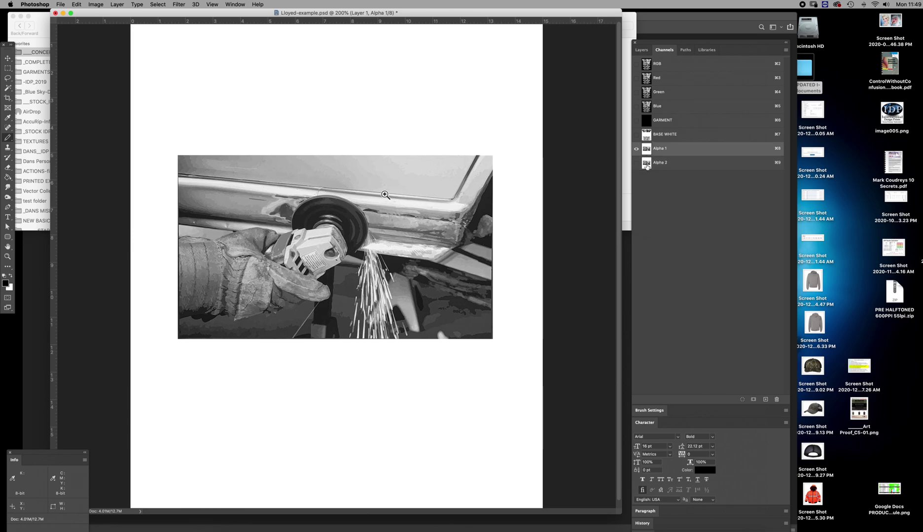
left_click(645, 164, "super")
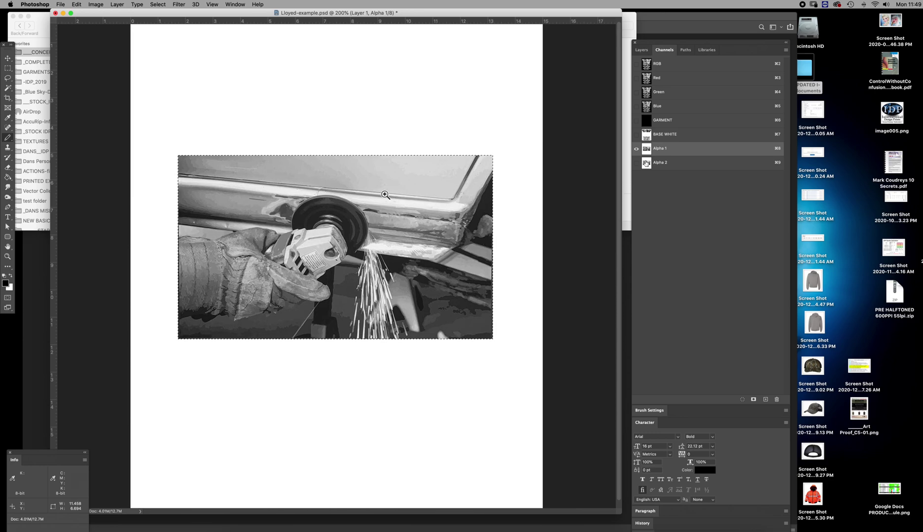
key("super+i")
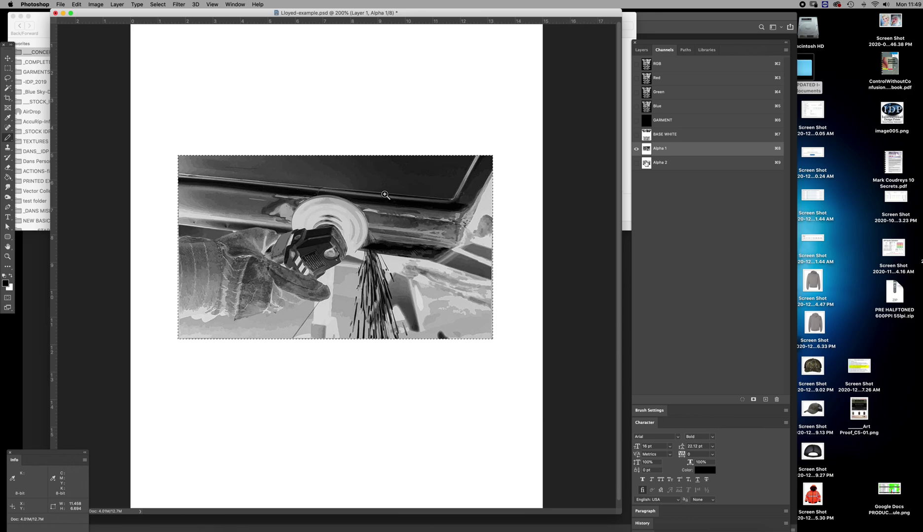
key("super+d")
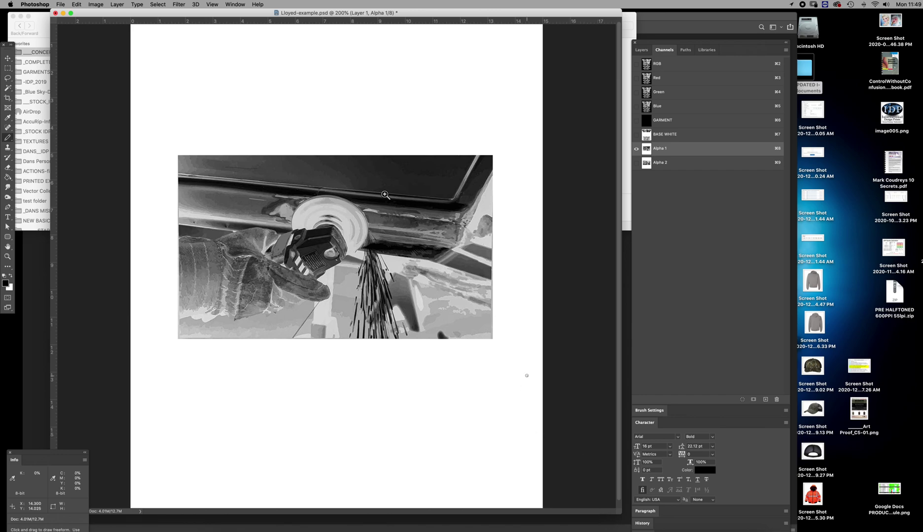
scroll(532, 359, "up", 1)
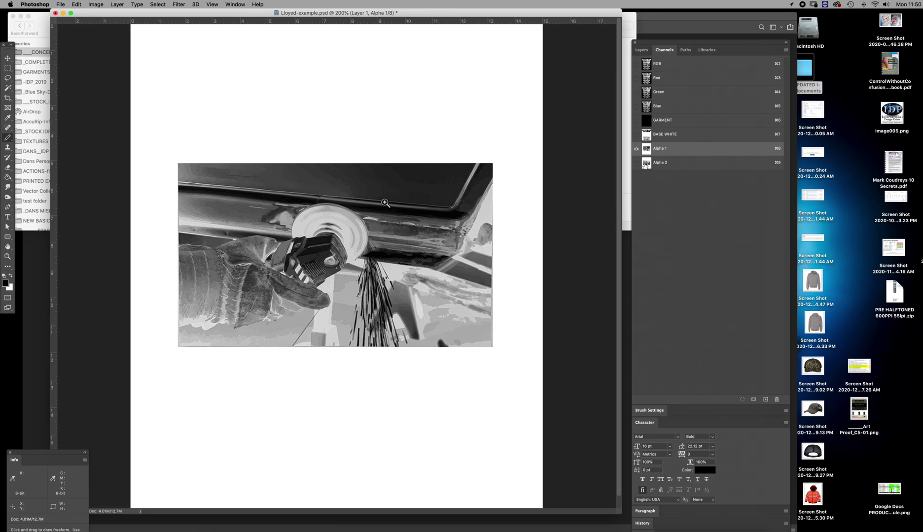
- Rename the inverted photo channel Alpha 1 as WHITE and set its channel colour to white
left_click(645, 167)
left_click(646, 150)
double_click(647, 149)
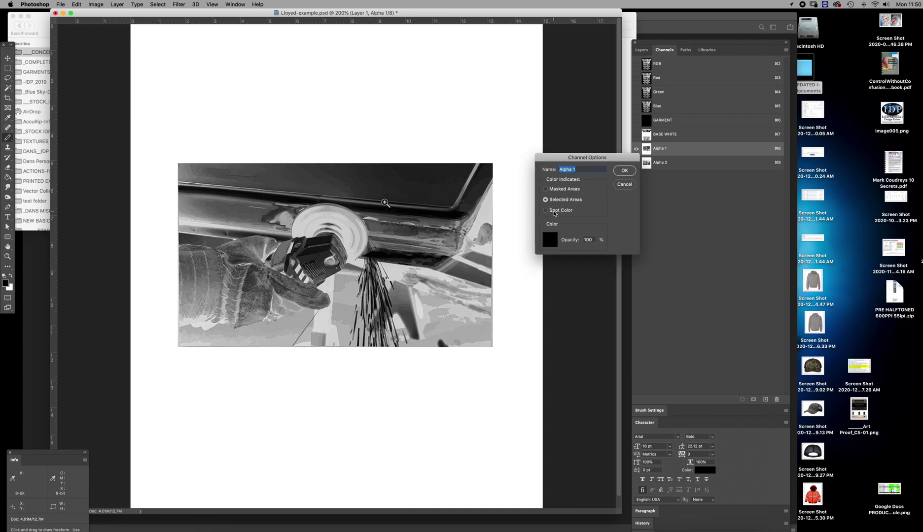
left_click(549, 240)
left_click_drag(567, 281, 579, 262)
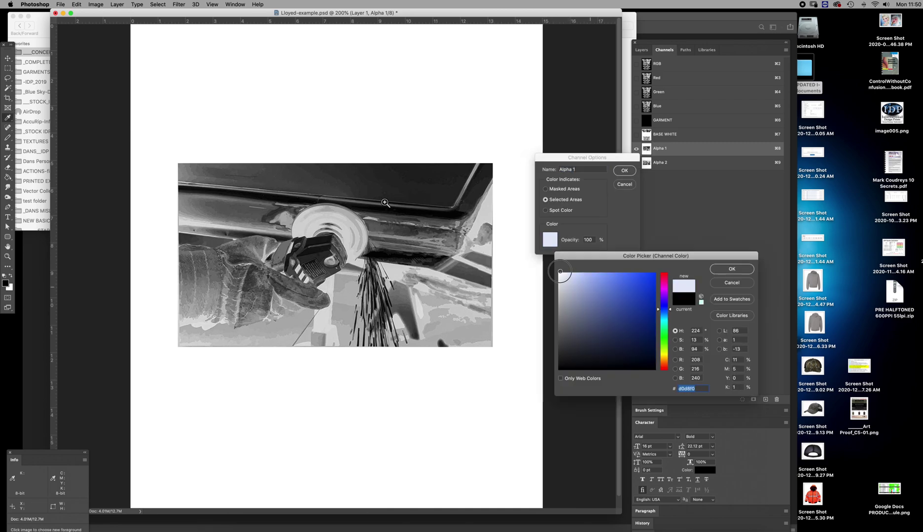
left_click(733, 270)
type("WHITE")
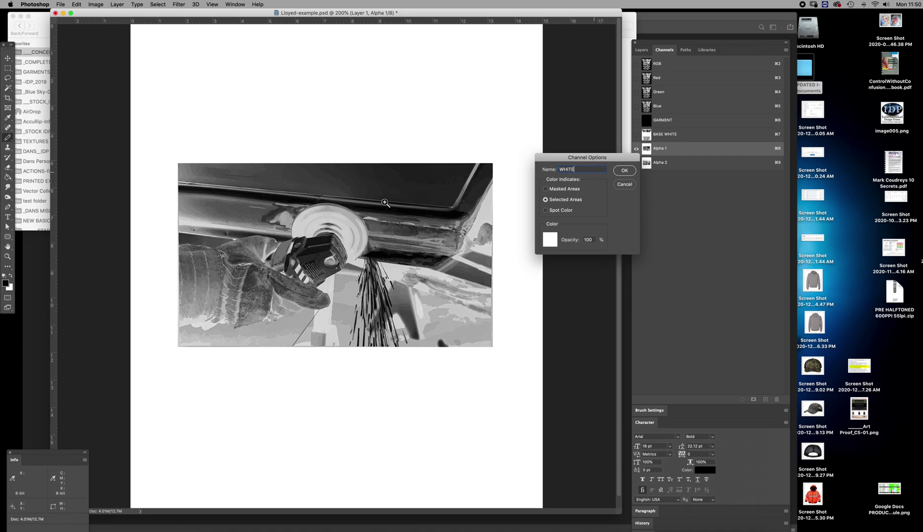
key("Return")
- Rename the Alpha 2 photo channel as BLACK, keeping black as its channel colour
double_click(646, 164)
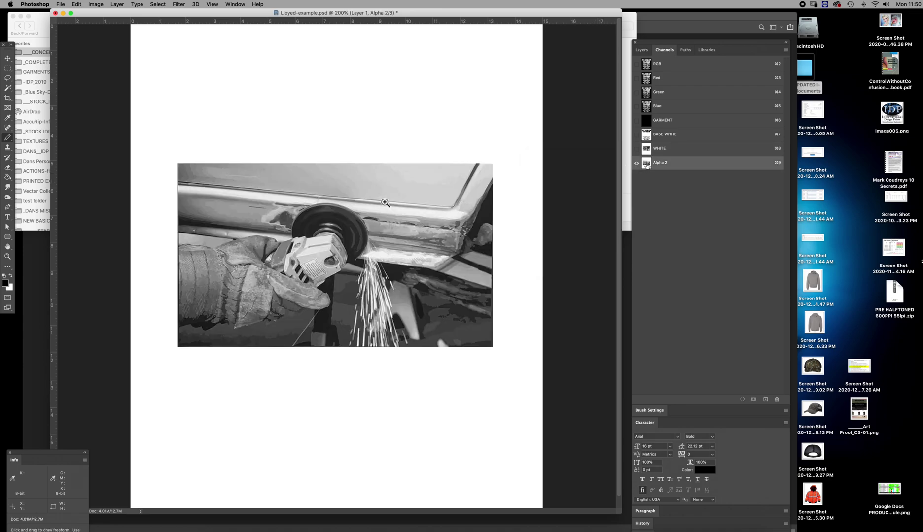
left_click(549, 244)
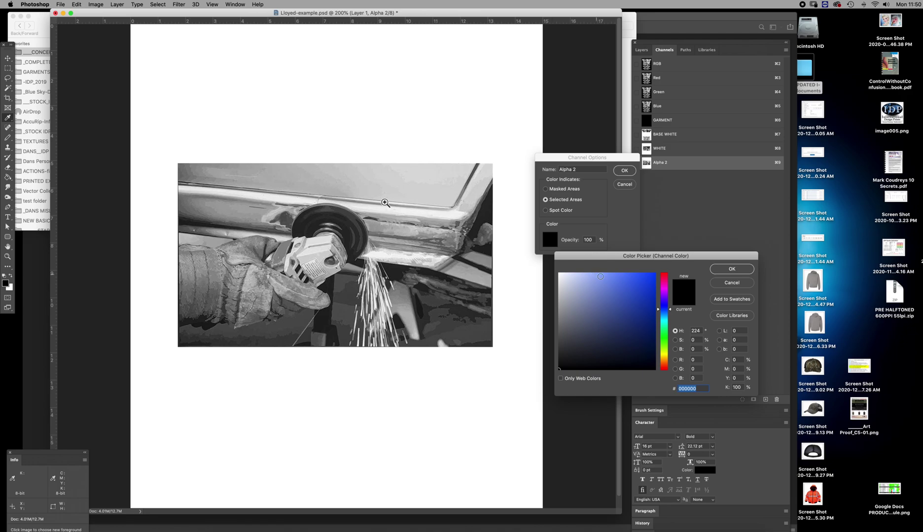
left_click(731, 269)
type("BLACK")
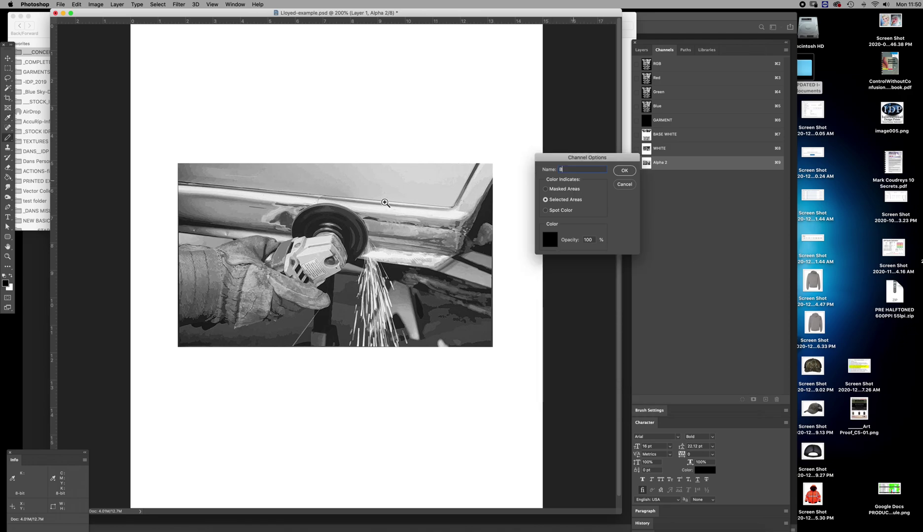
left_click(626, 171)
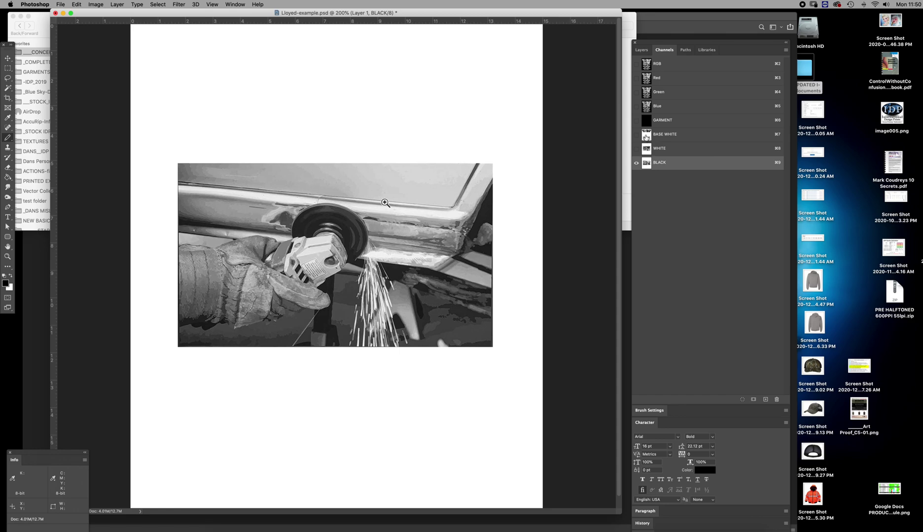
- Show GARMENT, BASE WHITE and WHITE together and toggle WHITE's visibility to examine how the whites build up on the garment
left_click(646, 123)
left_click(636, 134)
left_click(636, 147)
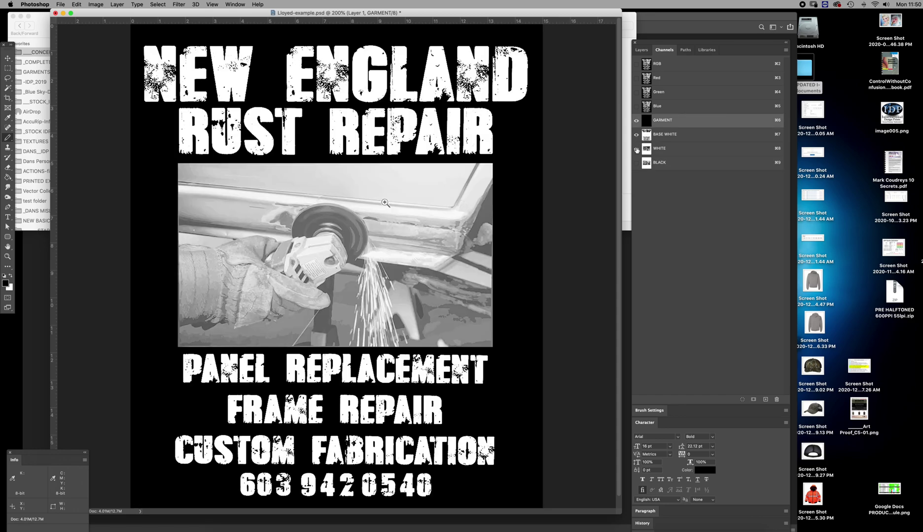
left_click(646, 149)
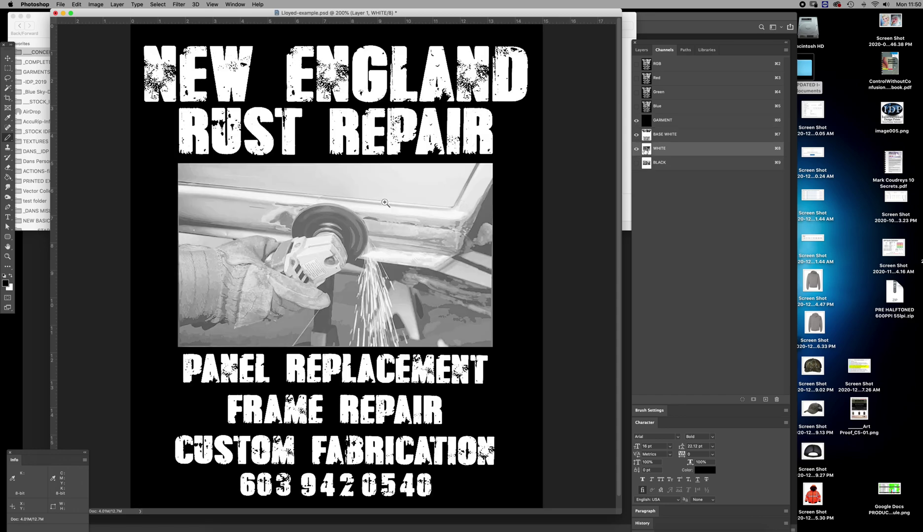
left_click(636, 149)
left_click(646, 136)
left_click(636, 148)
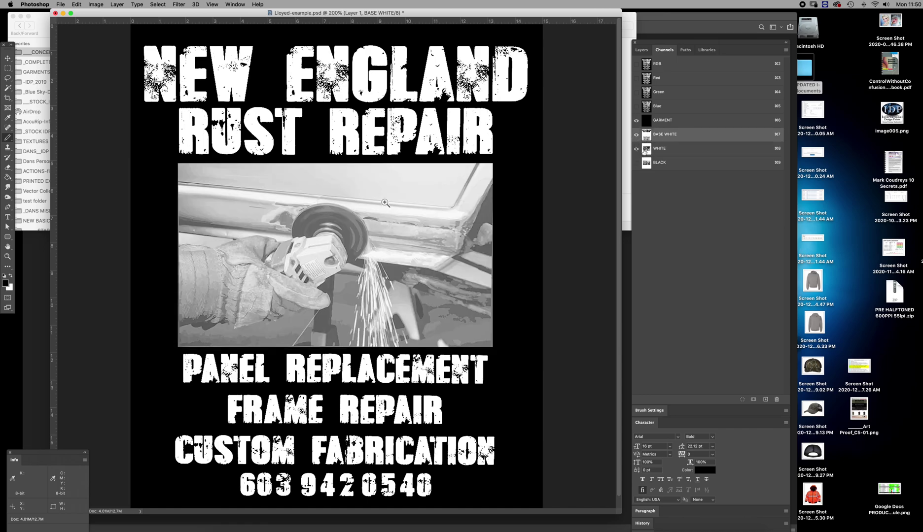
left_click(636, 148)
- Merge the WHITE channel's photo into BASE WHITE by loading it as a selection and filling with black, and delete the WHITE channel
left_click(646, 149)
left_click(646, 148, "super")
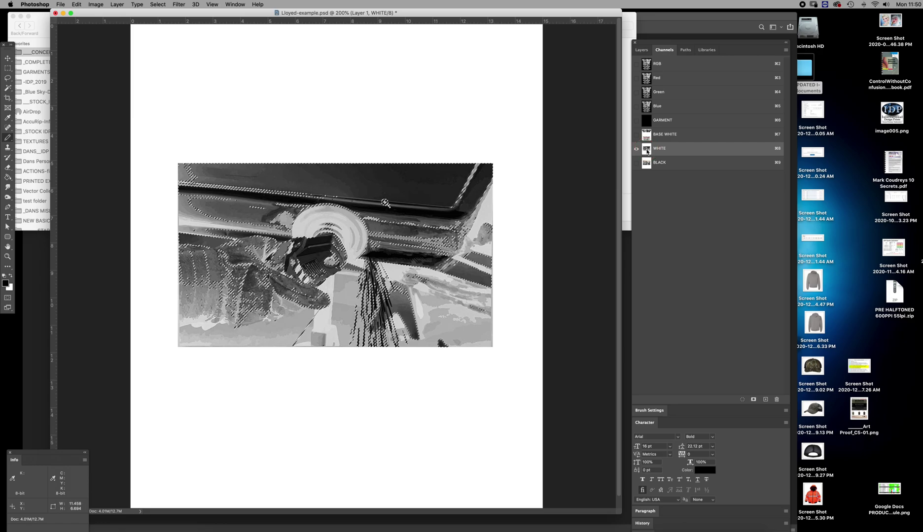
left_click(647, 136)
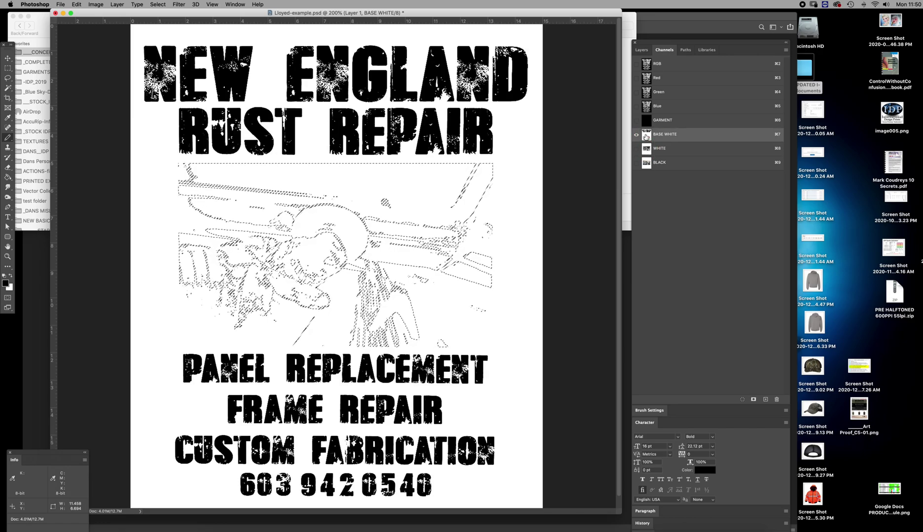
key("super+d")
left_click_drag(648, 150, 777, 398)
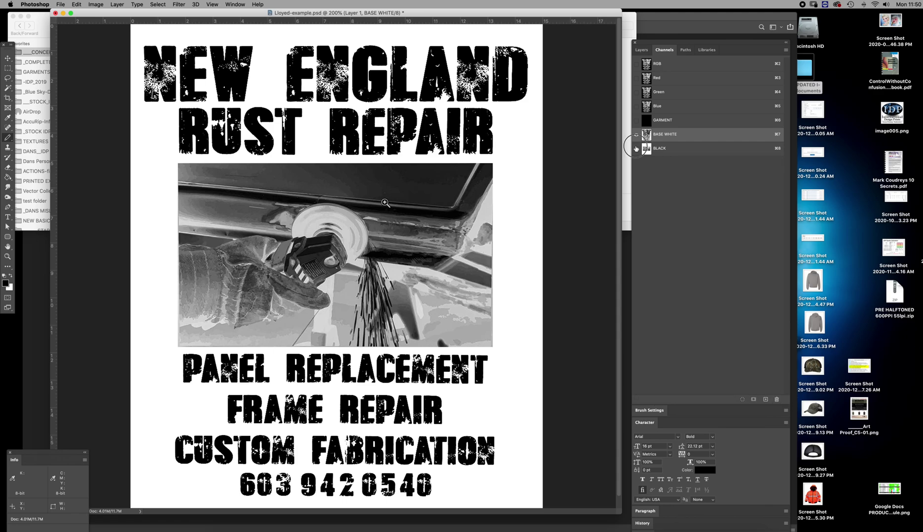
- Show the GARMENT and BLACK channels together with BASE WHITE to preview the combined print
left_click(636, 148)
left_click(636, 121)
left_click(635, 149)
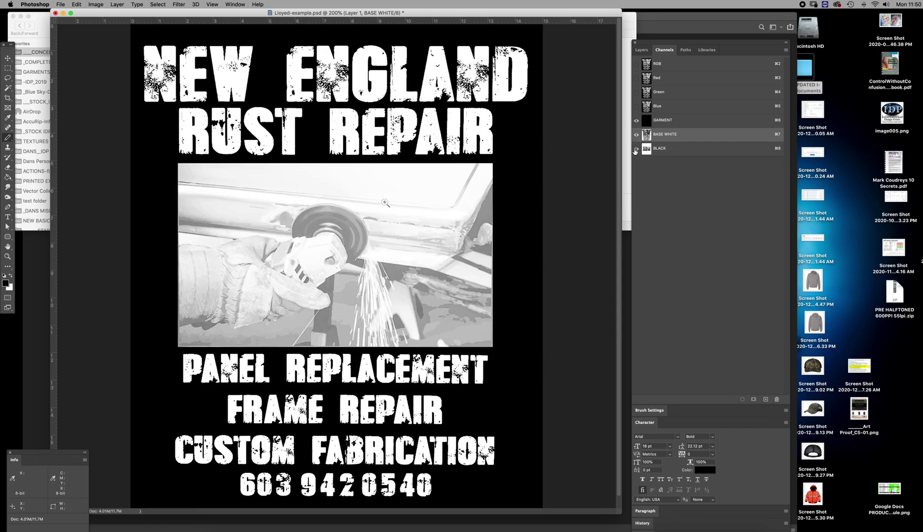
left_click(636, 149)
- Change the GARMENT channel's colour to dark grey 494949 at 100% opacity
double_click(646, 120)
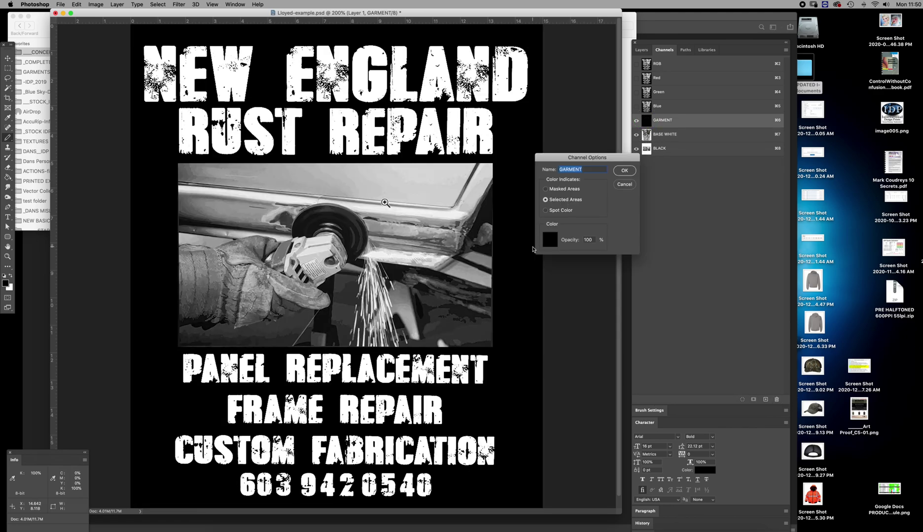
left_click(550, 240)
left_click_drag(567, 335, 525, 341)
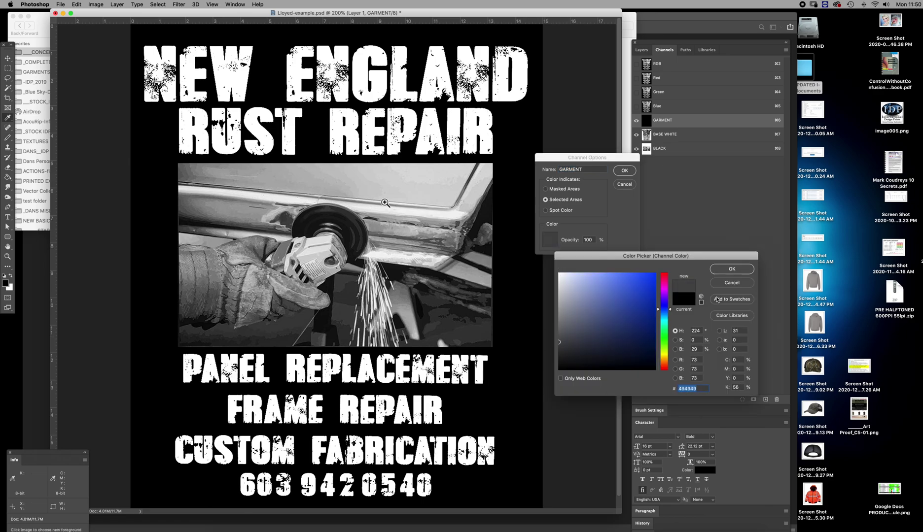
left_click(731, 269)
left_click(624, 170)
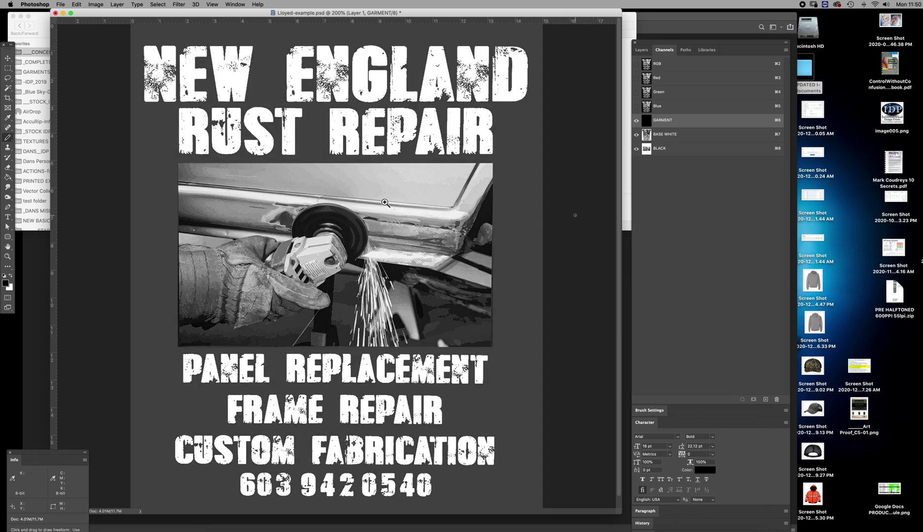
- Try darkening the BLACK channel with a Curves adjustment that raises the 63% input to 89% output
key("z")
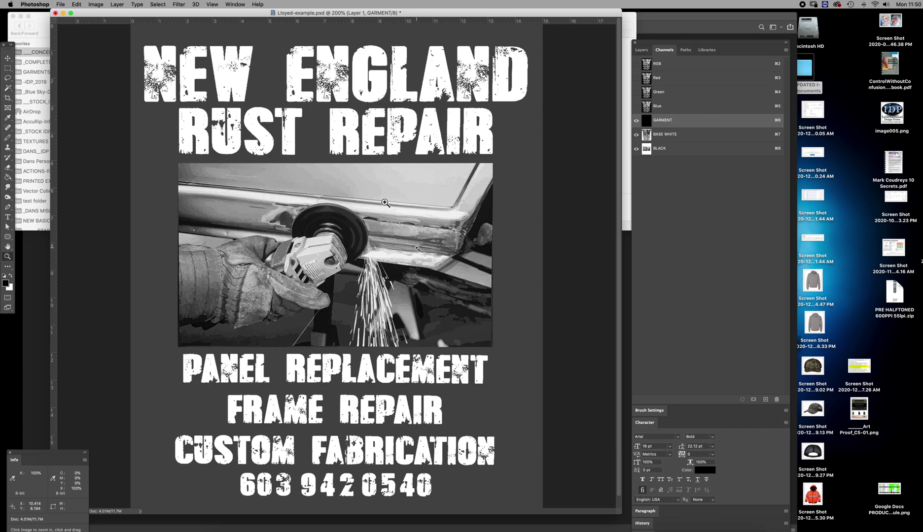
left_click(417, 248, "alt")
left_click(326, 253)
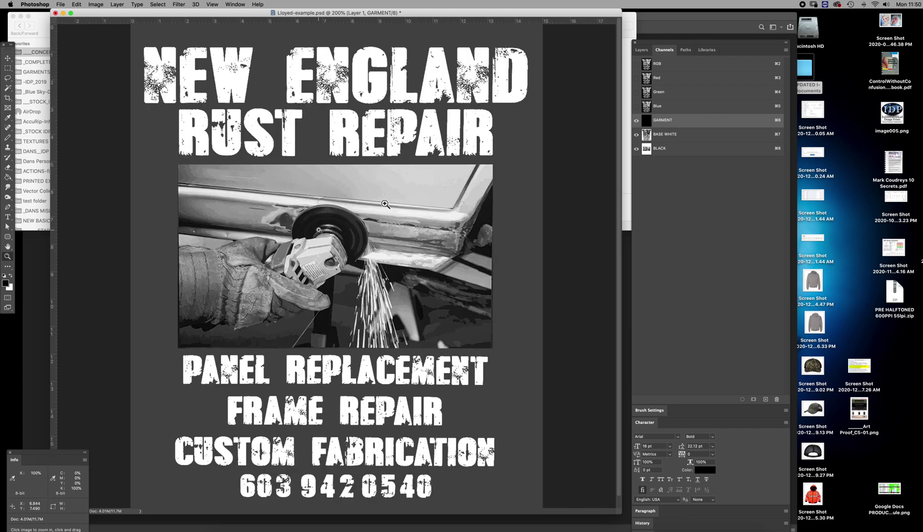
left_click(647, 150)
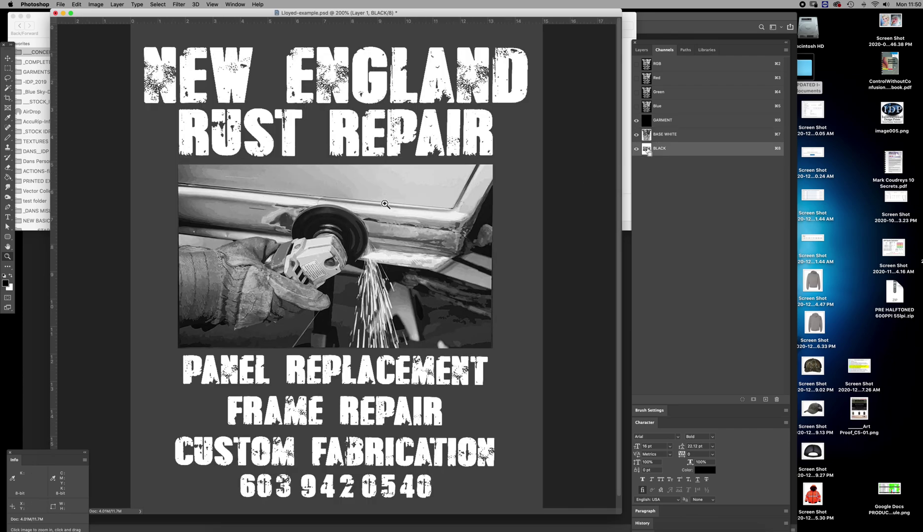
key("super+m")
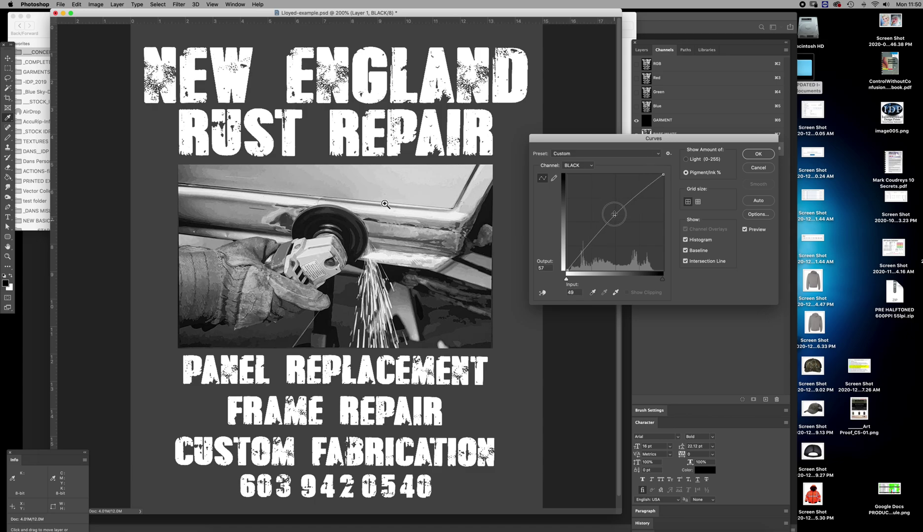
left_click_drag(614, 214, 610, 208)
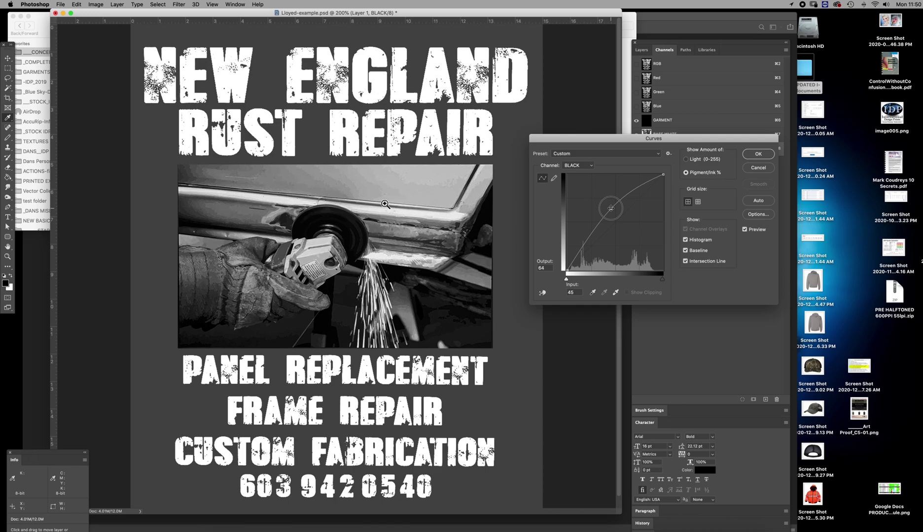
left_click_drag(626, 195, 628, 189)
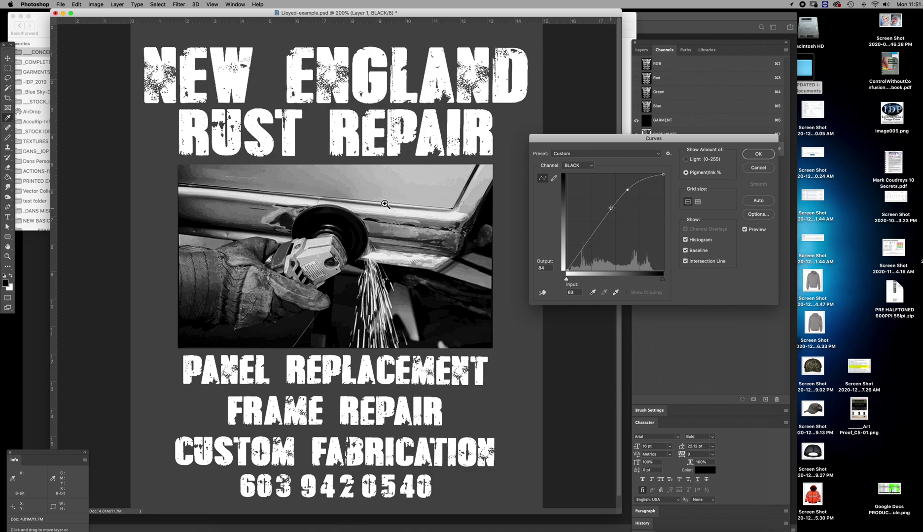
left_click_drag(611, 208, 628, 185)
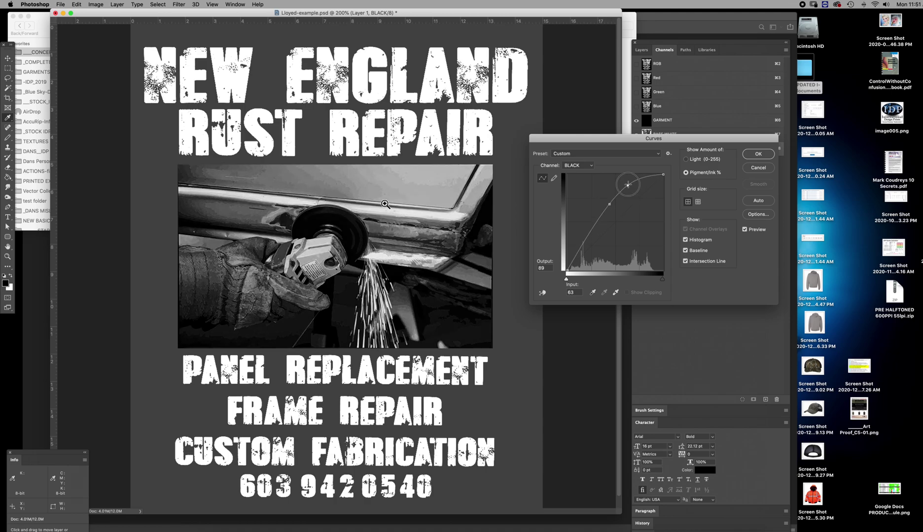
left_click(753, 169)
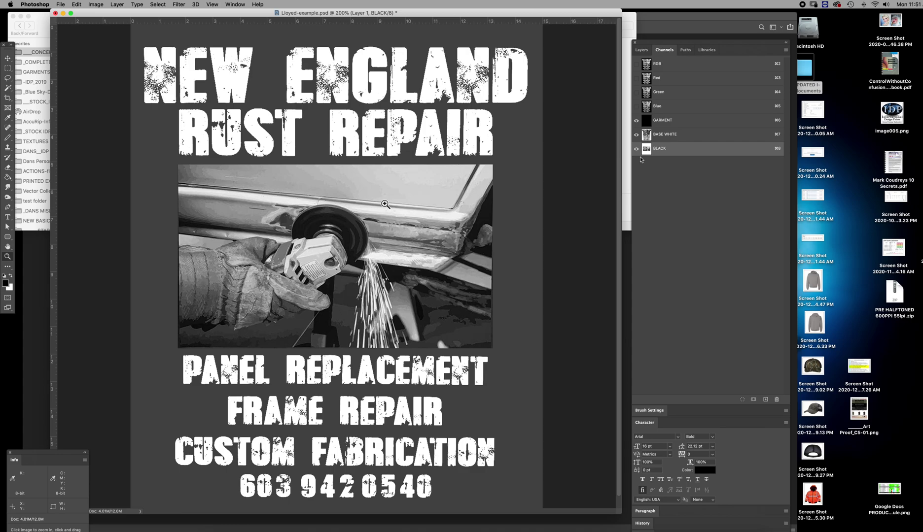
- Try a Curves adjustment on BASE WHITE over GARMENT that drops everything below 51% input to 0% output
left_click(642, 136)
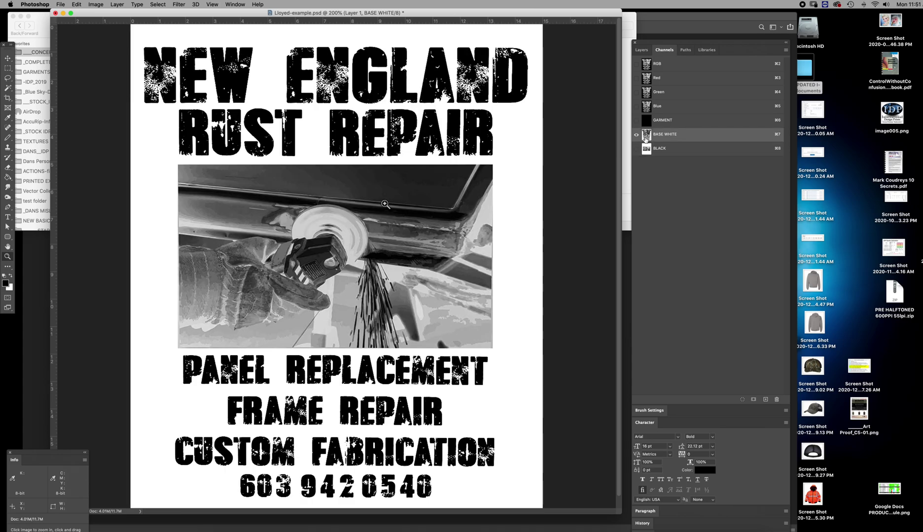
left_click(636, 120)
key("super+m")
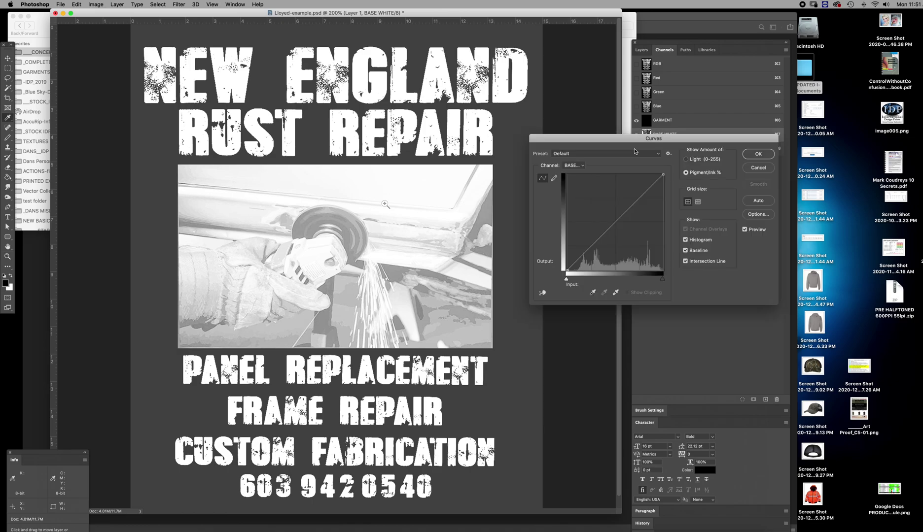
left_click_drag(567, 270, 617, 281)
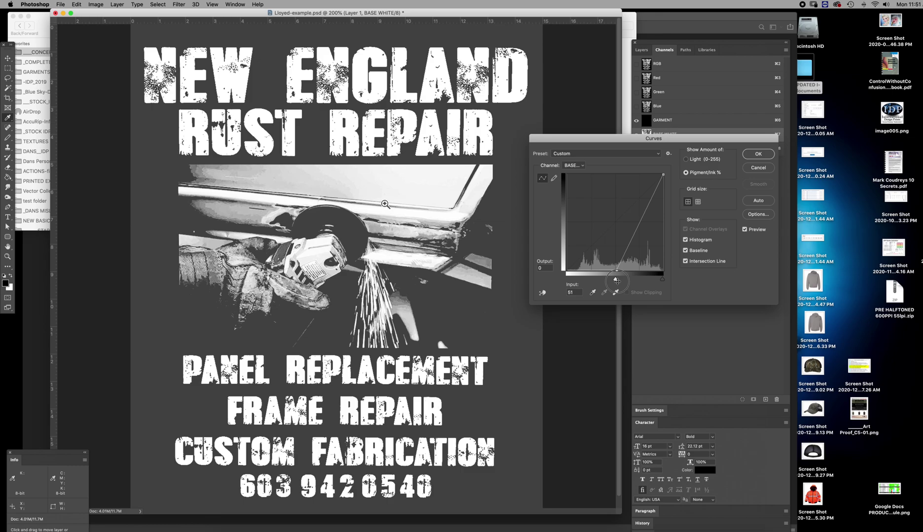
left_click_drag(617, 281, 495, 281)
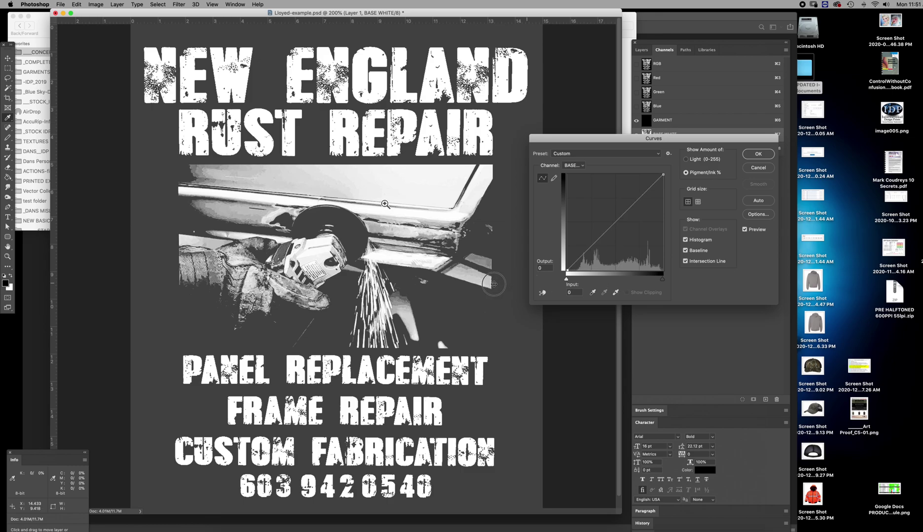
left_click(749, 169)
- Copy the BLACK channel's photo into a new alpha channel by loading it as a selection and filling with black
left_click(648, 150)
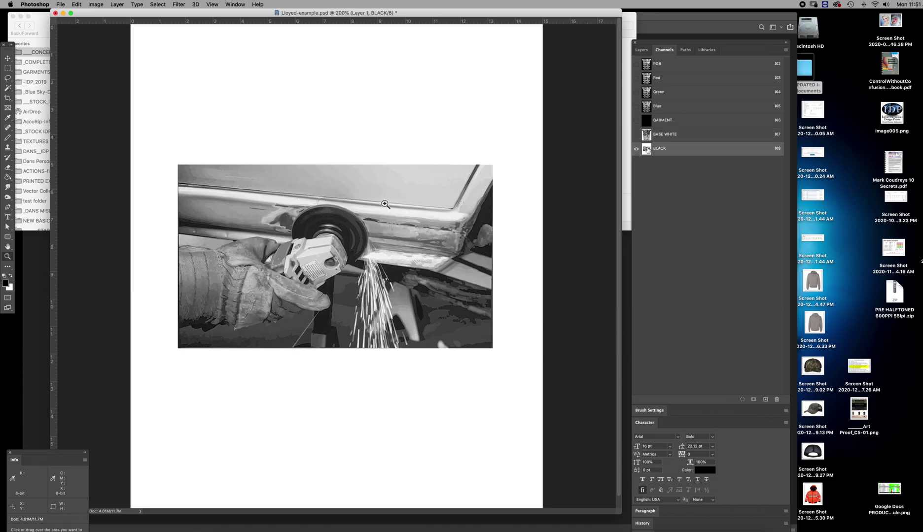
left_click(644, 138)
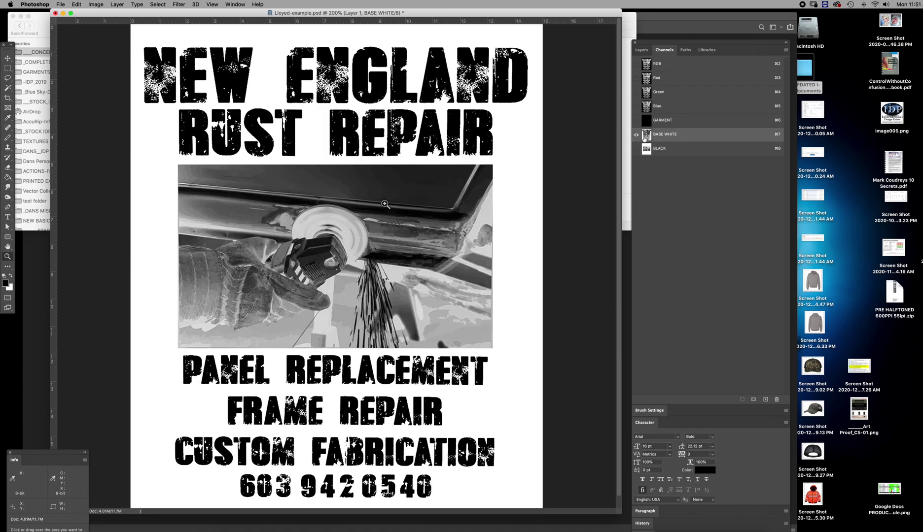
left_click(645, 149)
left_click(647, 151, "super")
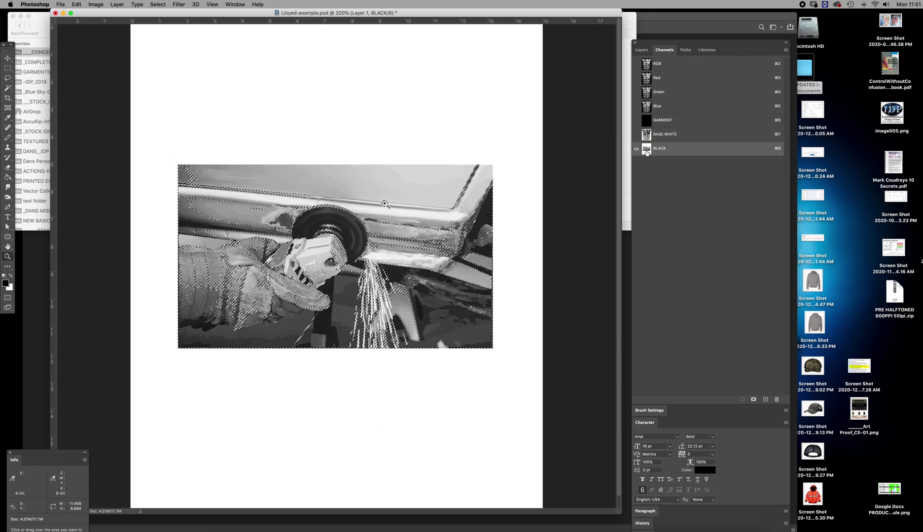
left_click(753, 399)
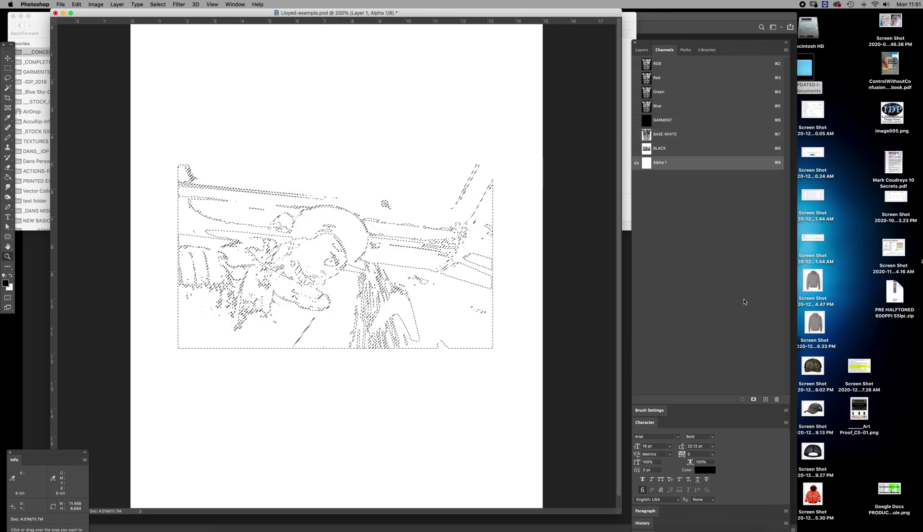
key("alt+BackSpace")
key("super+d")
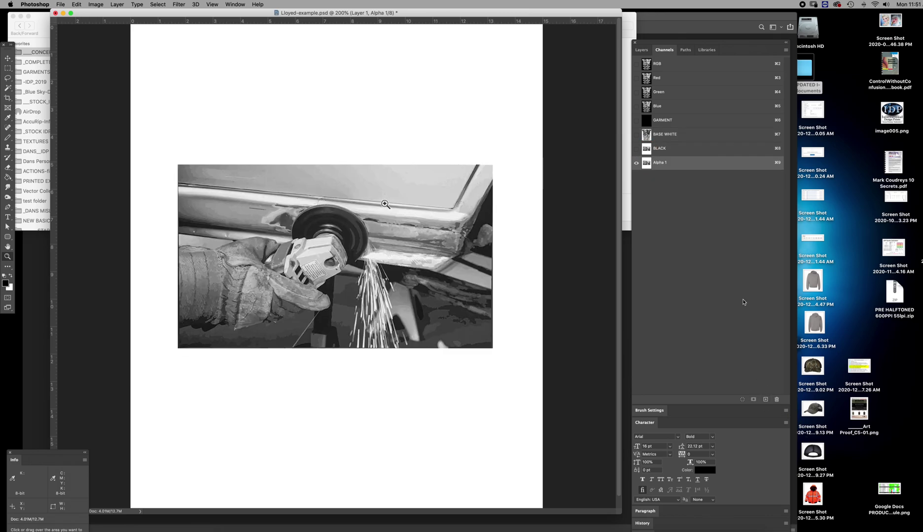
- Apply Levels to Alpha 1 with input levels 43, 1.00 and 65 to isolate the darkest shadows
key("super+l")
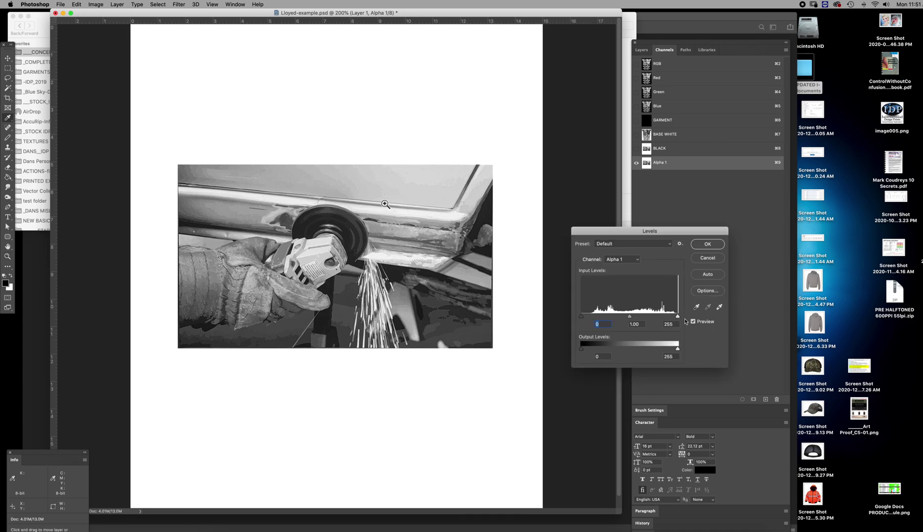
left_click_drag(678, 317, 598, 319)
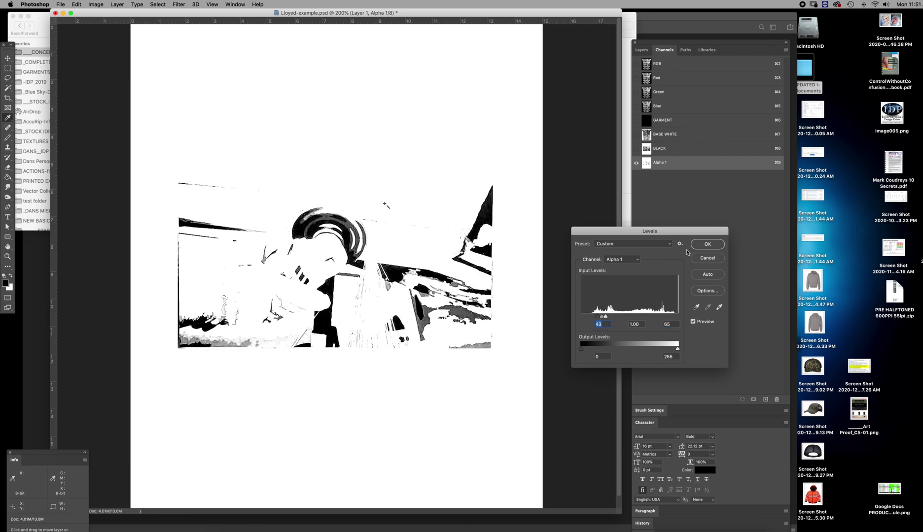
left_click(707, 244)
- Knock the Alpha 1 shadows out of BASE WHITE by loading them as a selection and clearing it, and preview with GARMENT and BLACK
left_click(645, 163, "super")
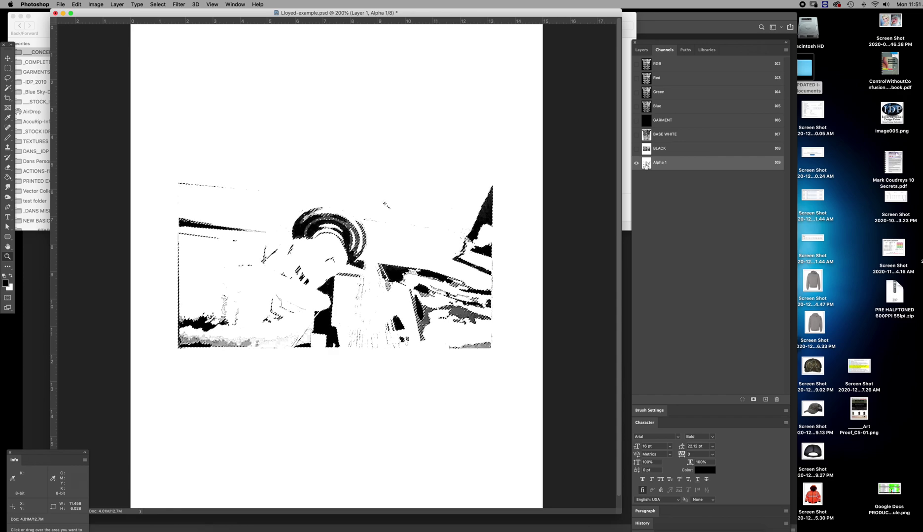
left_click(646, 138)
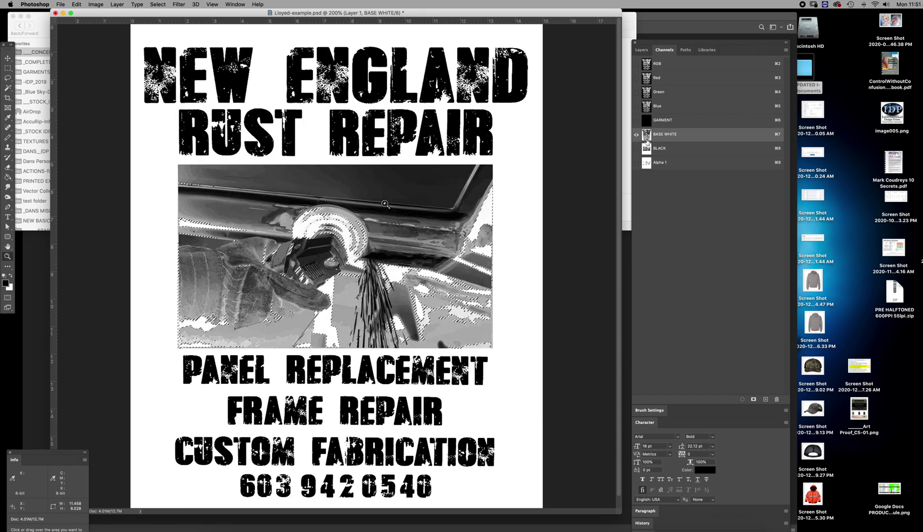
key("super+d")
left_click(637, 148)
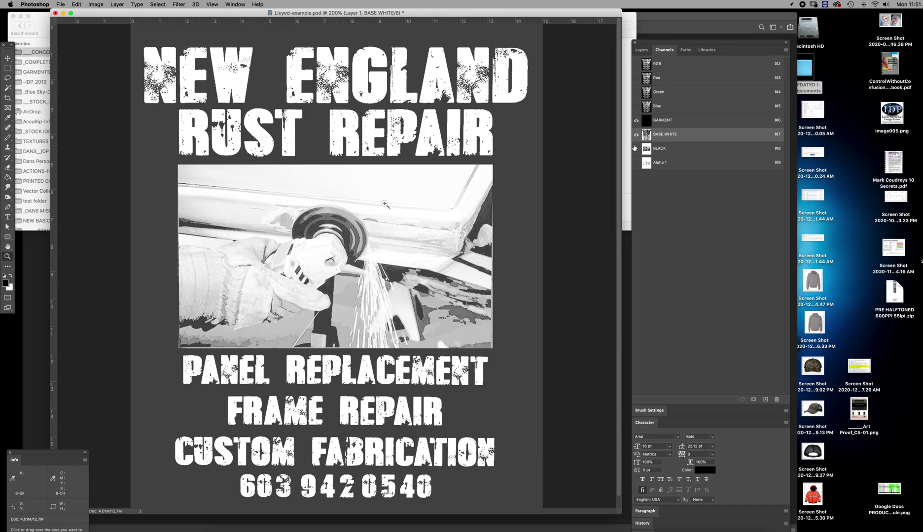
left_click(636, 149)
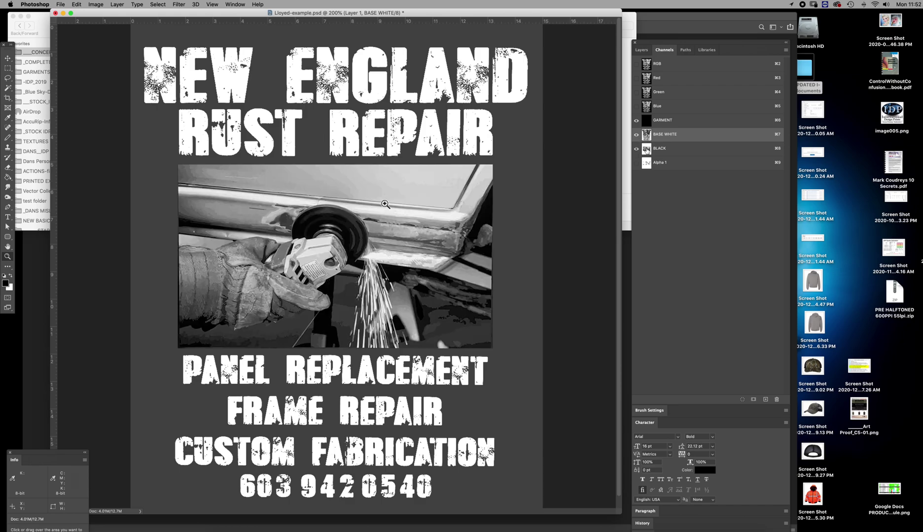
- Lighten the BLACK channel's midtones with Curves, mapping 50% input to 40% output
left_click(648, 150)
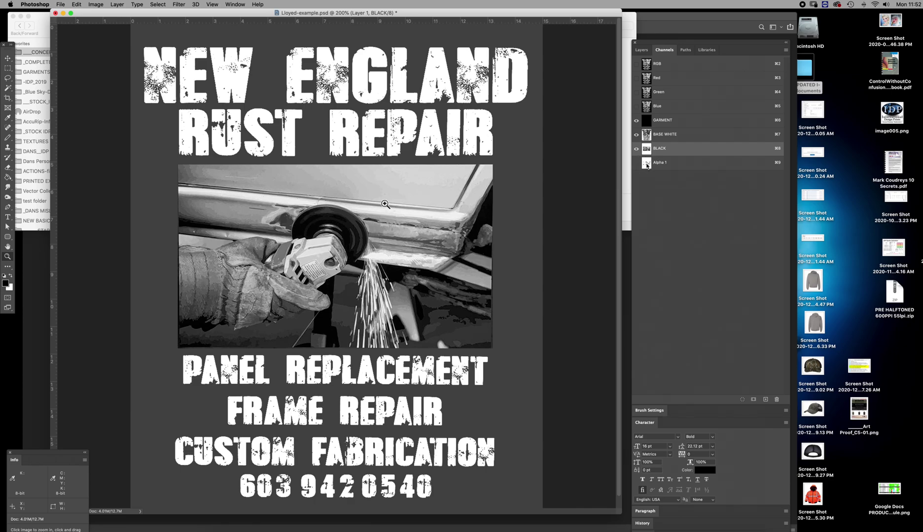
left_click(646, 164)
left_click(647, 151)
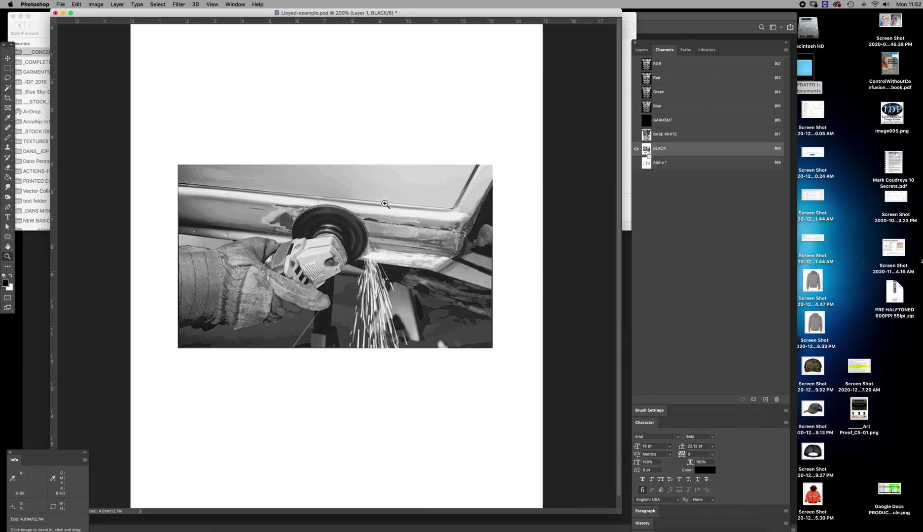
key("super+m")
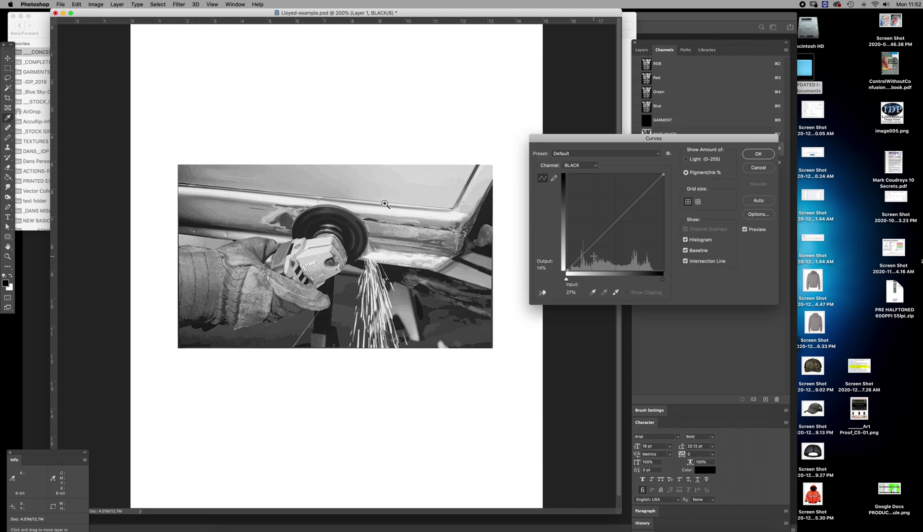
left_click_drag(588, 250, 615, 222)
key("Tab")
key("Up")
key("shift+Down")
key("shift+Up")
left_click_drag(616, 222, 616, 230)
left_click(551, 268)
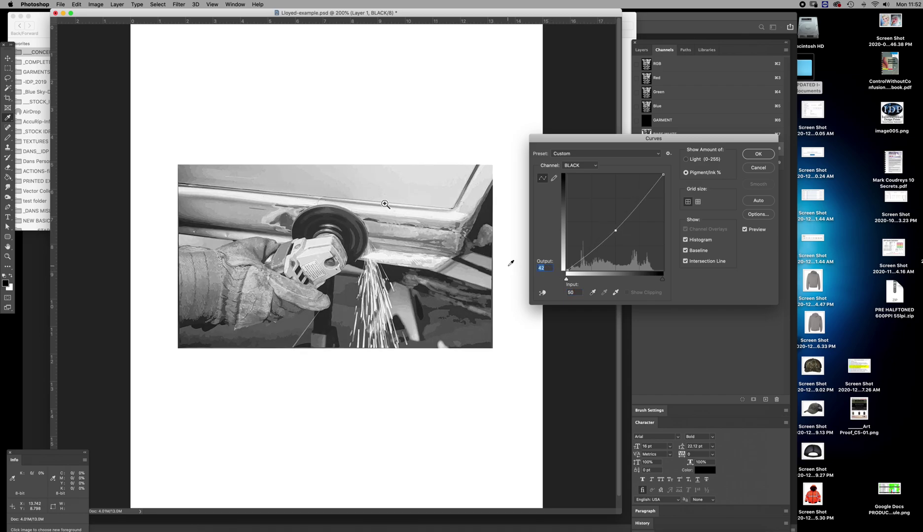
type("40")
key("Return")
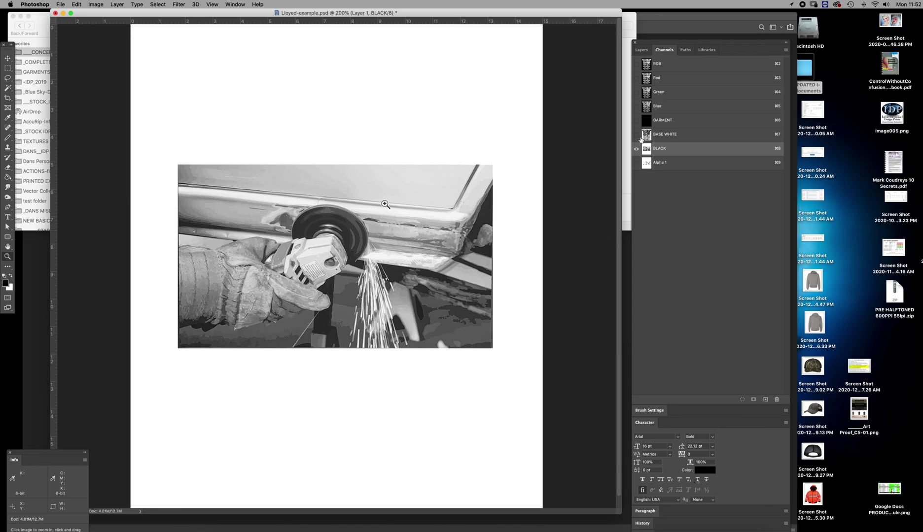
- Strengthen the BASE WHITE channel with Curves, mapping 83% input to 96% output
left_click(645, 136)
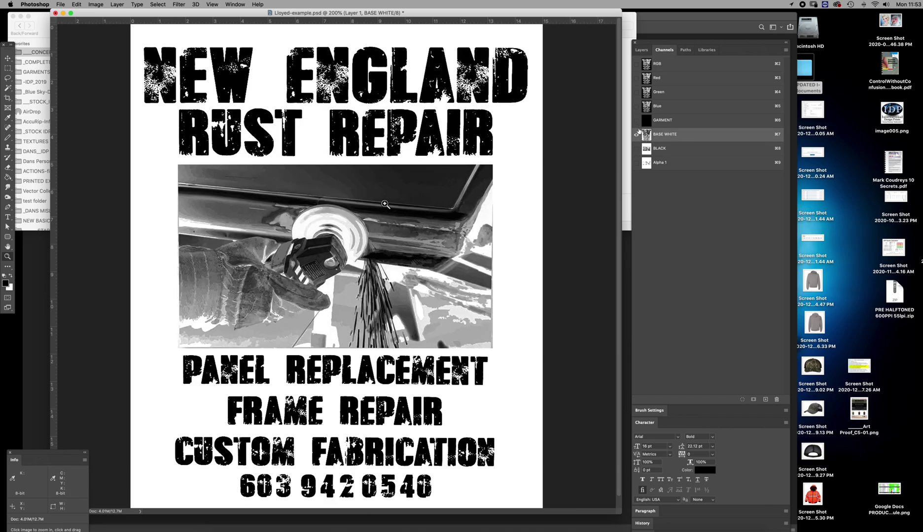
key("super+m")
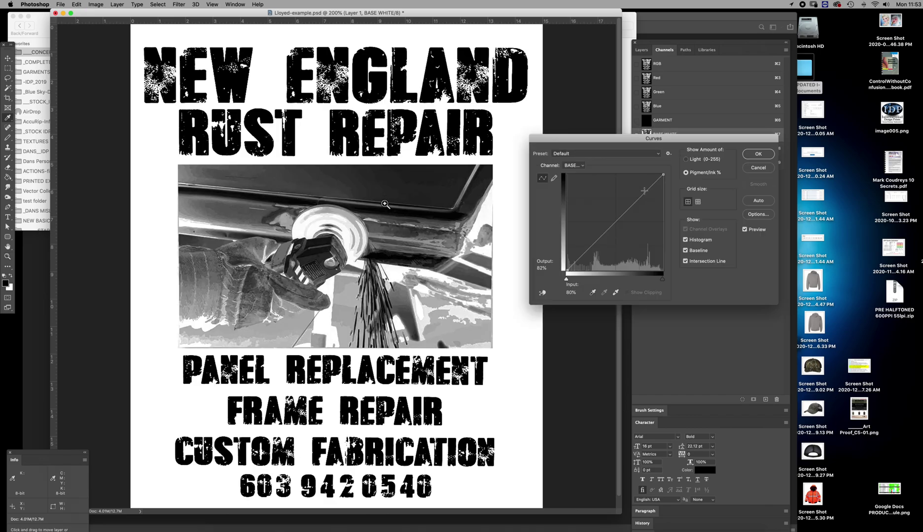
left_click_drag(644, 190, 647, 178)
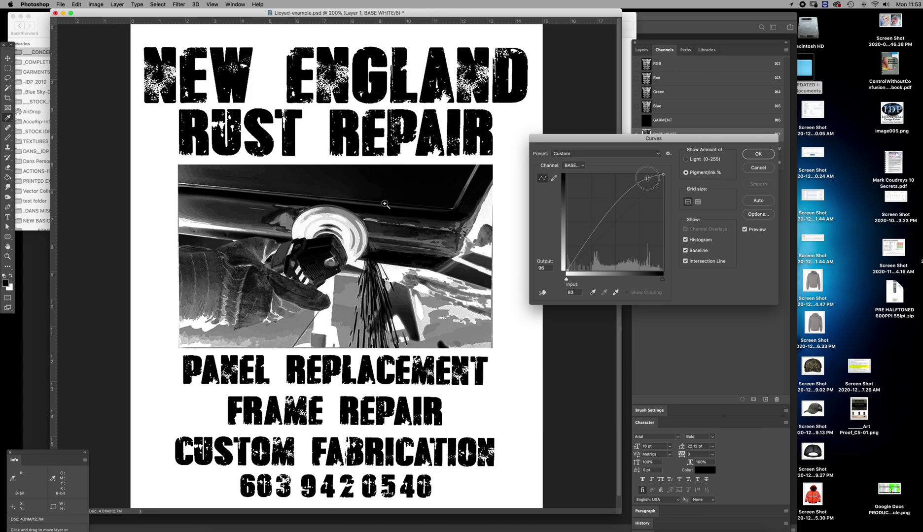
left_click(758, 155)
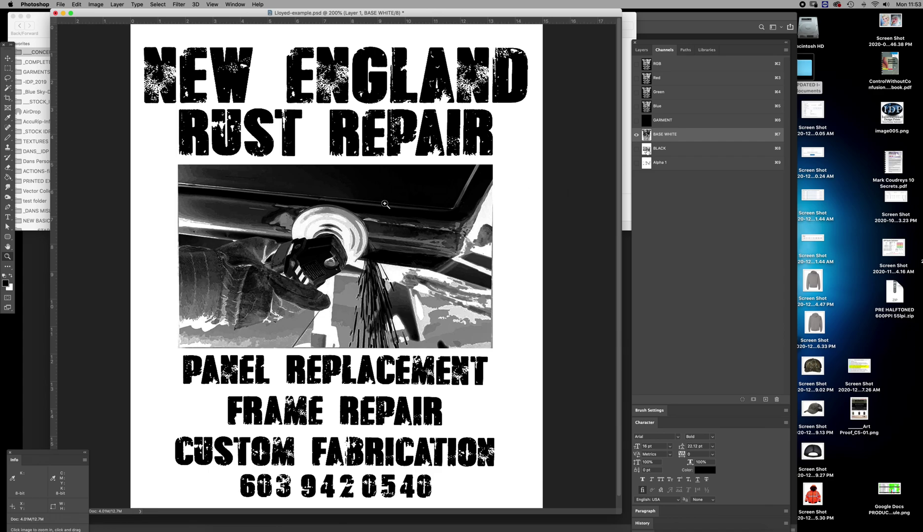
- Show GARMENT and BASE WHITE together with BLACK, and delete the Alpha 1 channel
left_click(646, 150)
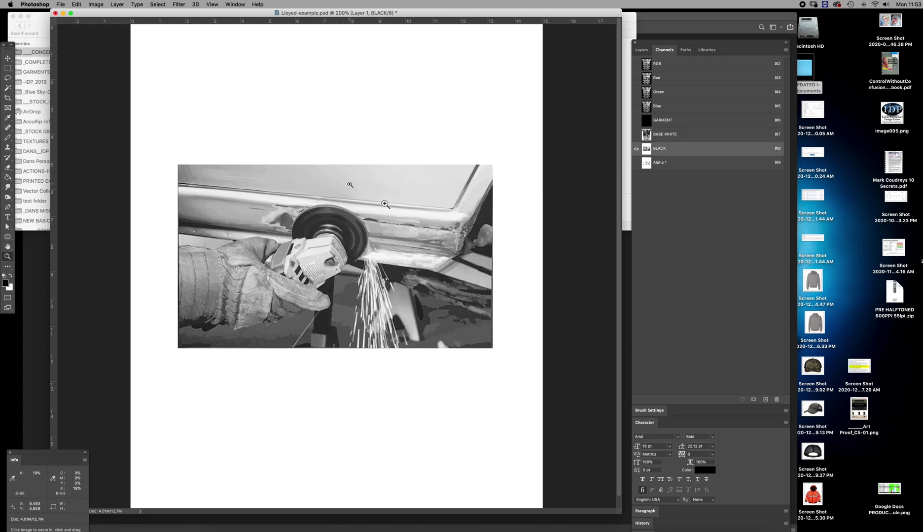
left_click_drag(636, 120, 636, 135)
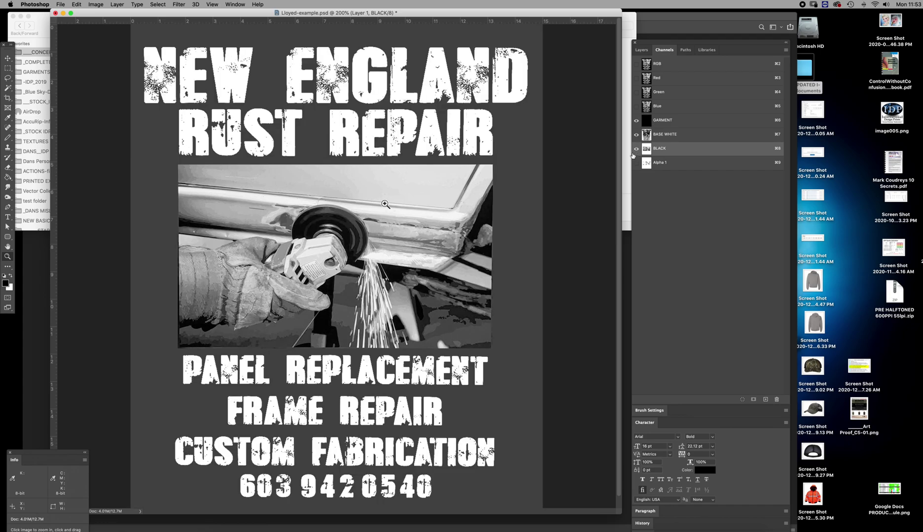
left_click_drag(647, 163, 777, 399)
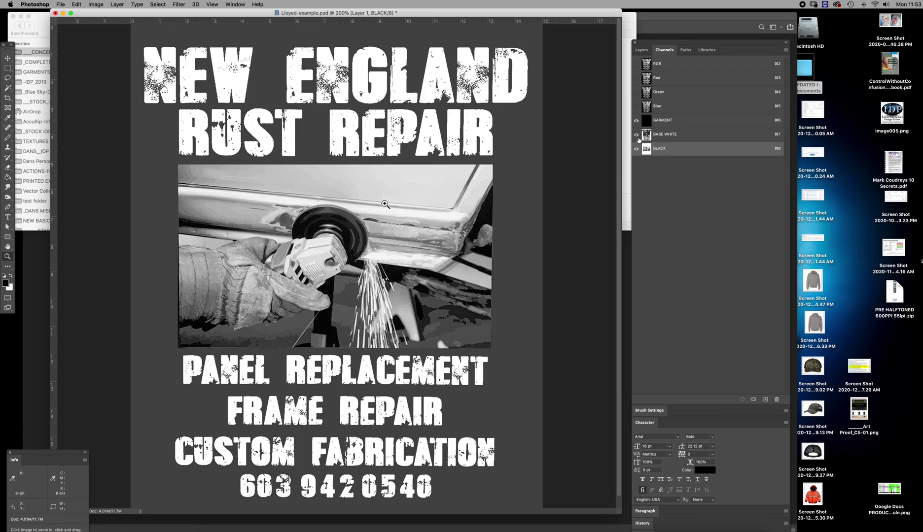